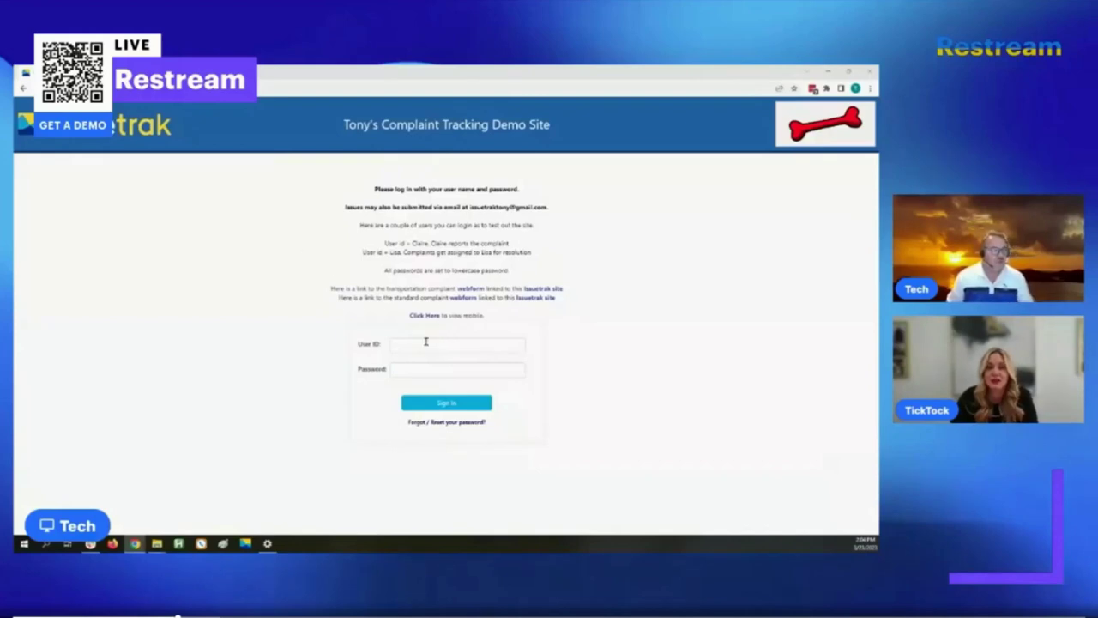
# - Sign in to the complaint tracking demo with the reporter's user ID and password
pyautogui.click(424, 342)
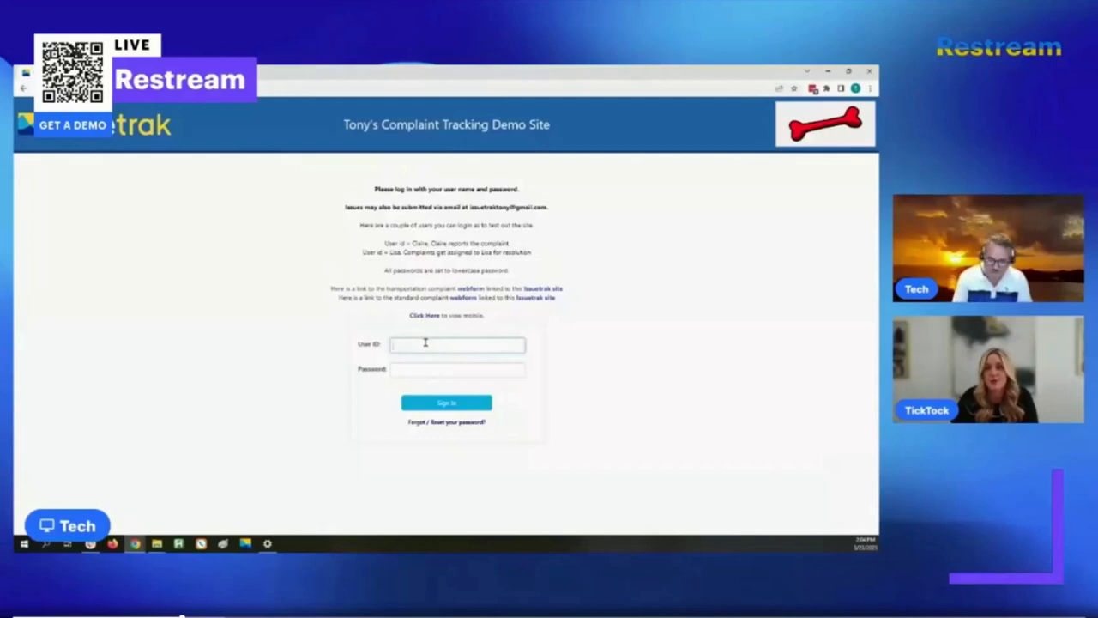
pyautogui.write('claire')
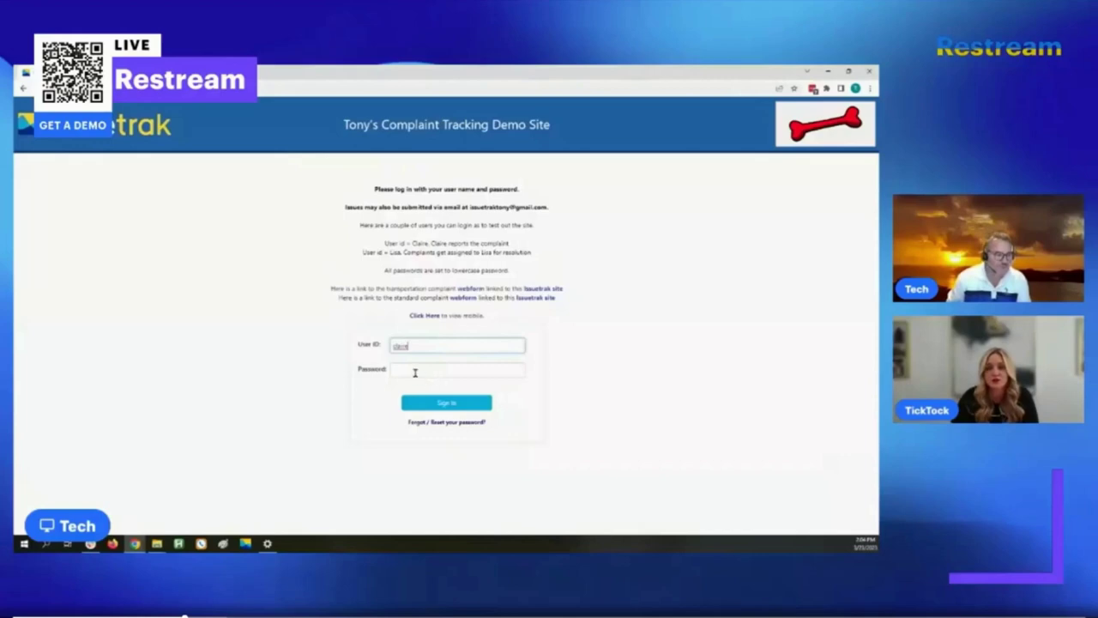
pyautogui.click(414, 371)
pyautogui.write('pass')
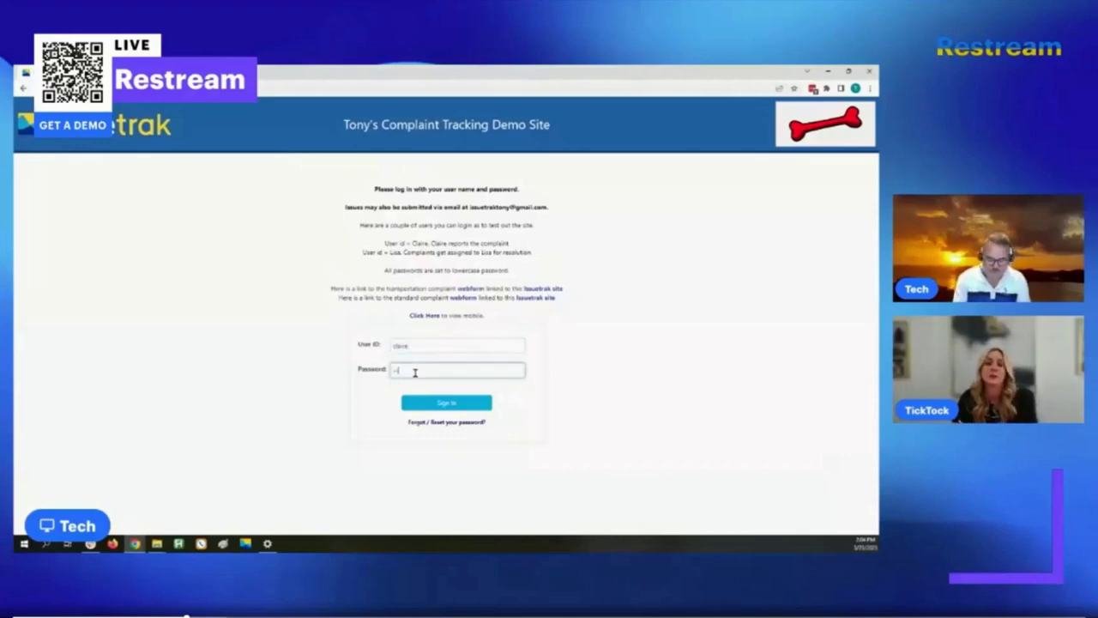
pyautogui.write('word')
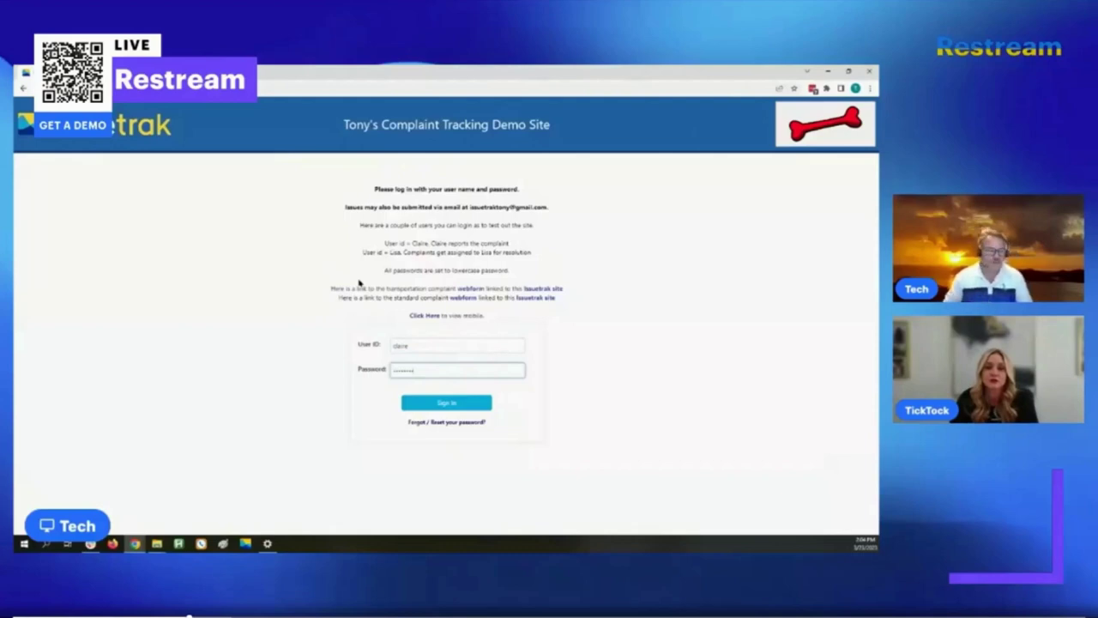
pyautogui.click(425, 409)
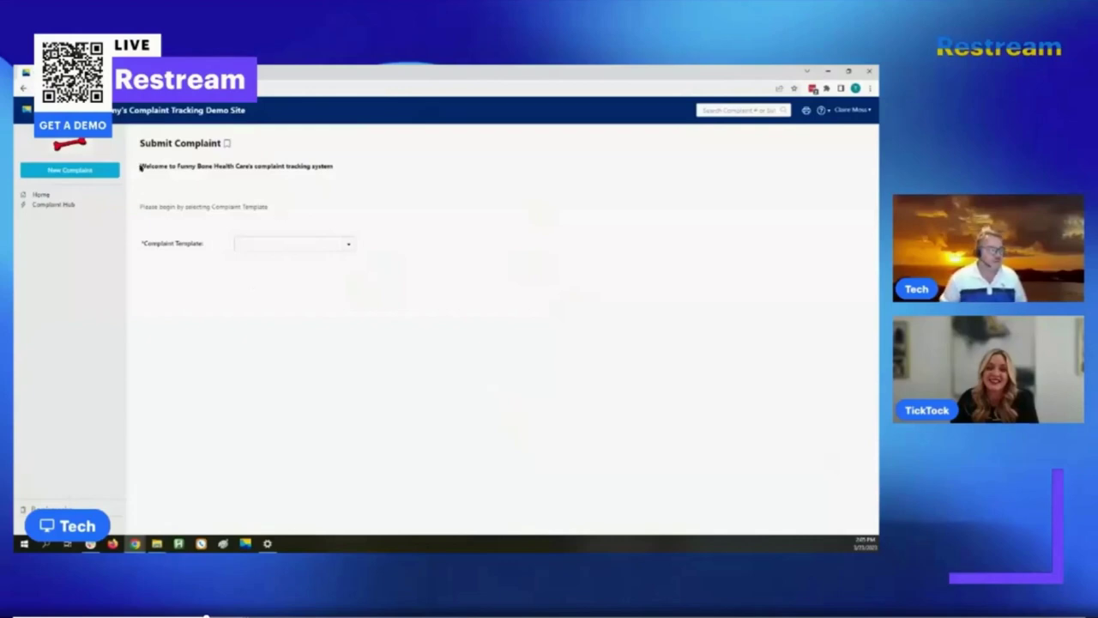
# - Point out the welcome and instruction lines, then pick the Healthcare Complaint template
pyautogui.moveTo(139, 166); pyautogui.dragTo(343, 171)
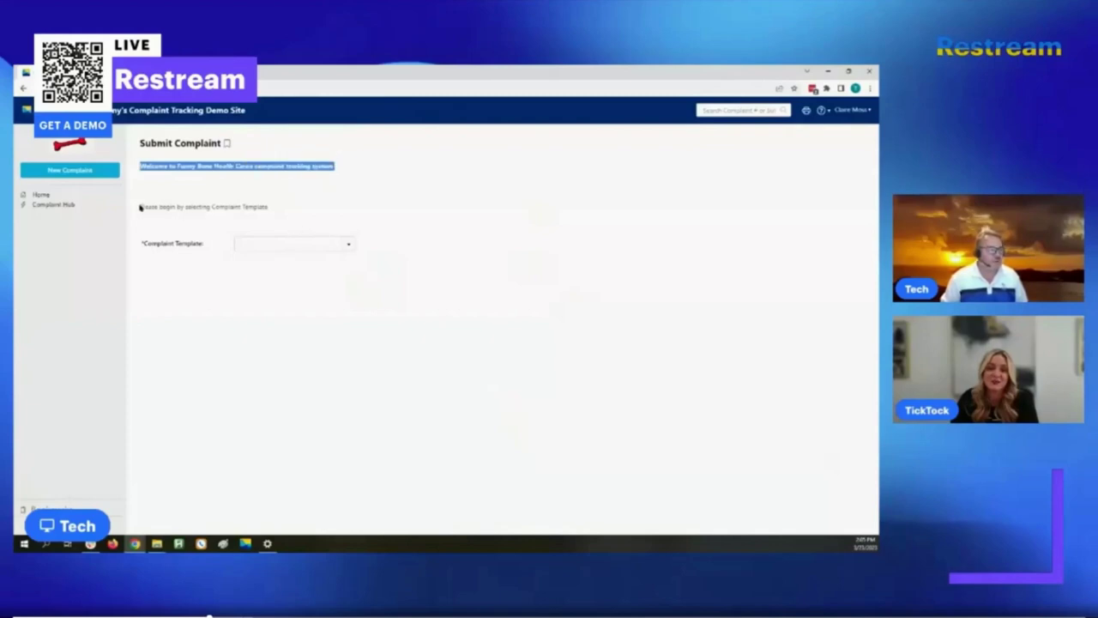
pyautogui.click(256, 209)
pyautogui.tripleClick(255, 210)
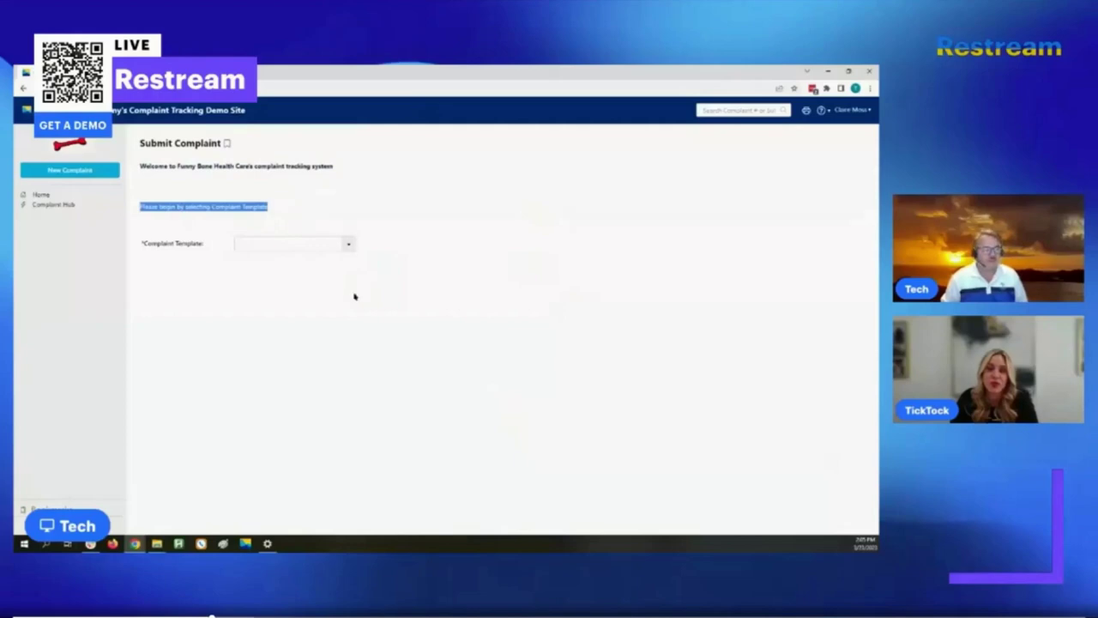
pyautogui.click(347, 245)
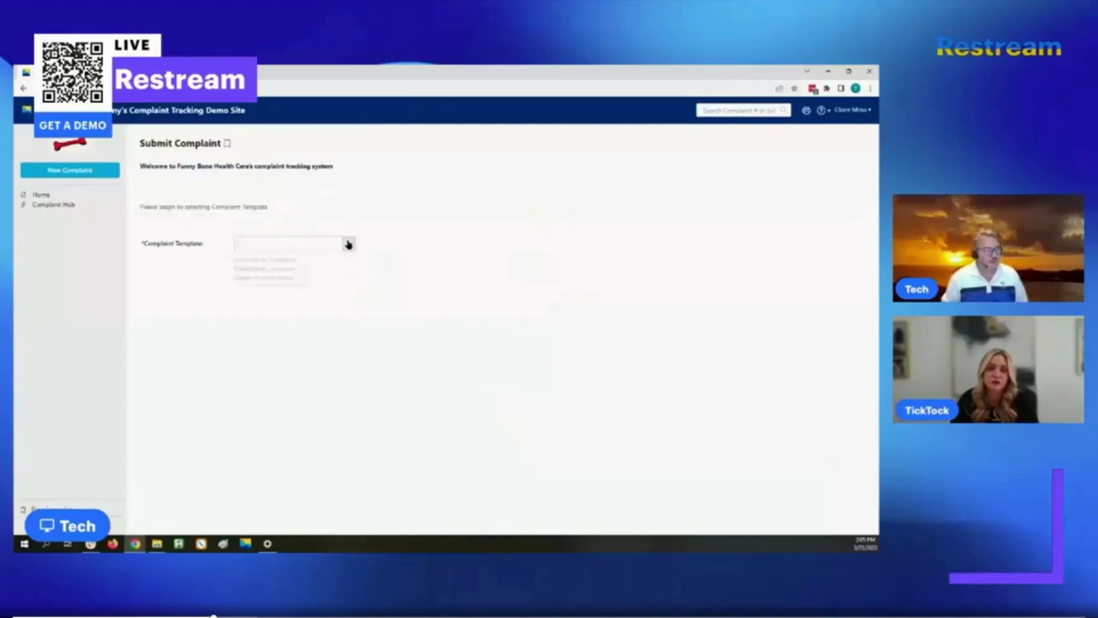
pyautogui.click(250, 269)
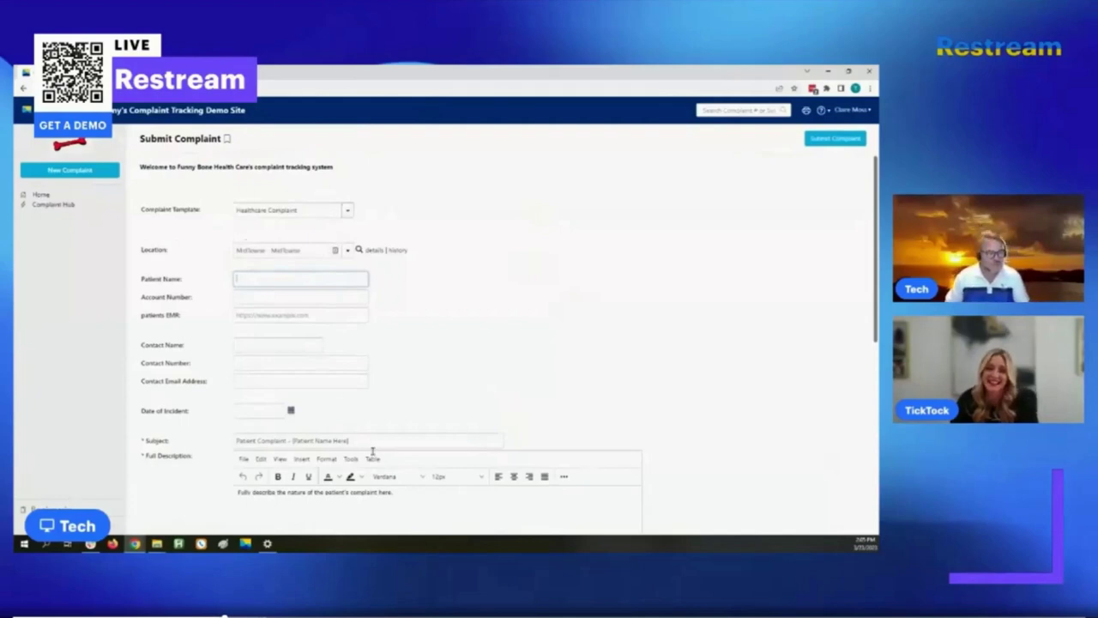
# - Enter the patient's name from the autofill suggestion and the patient's account number
pyautogui.click(322, 276)
pyautogui.write('B')
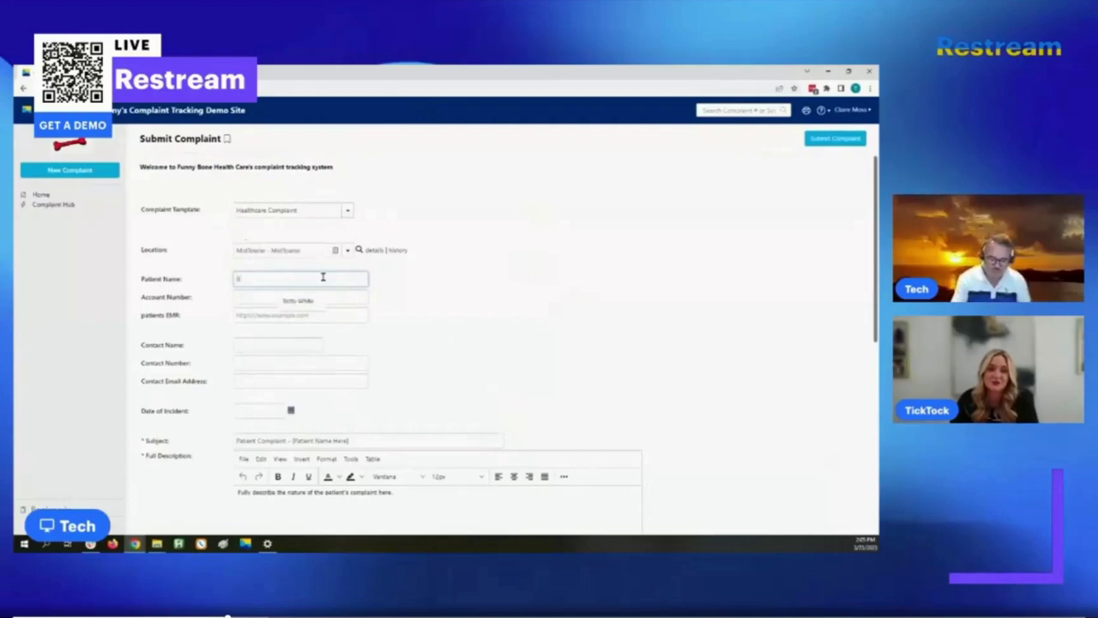
pyautogui.write('ett')
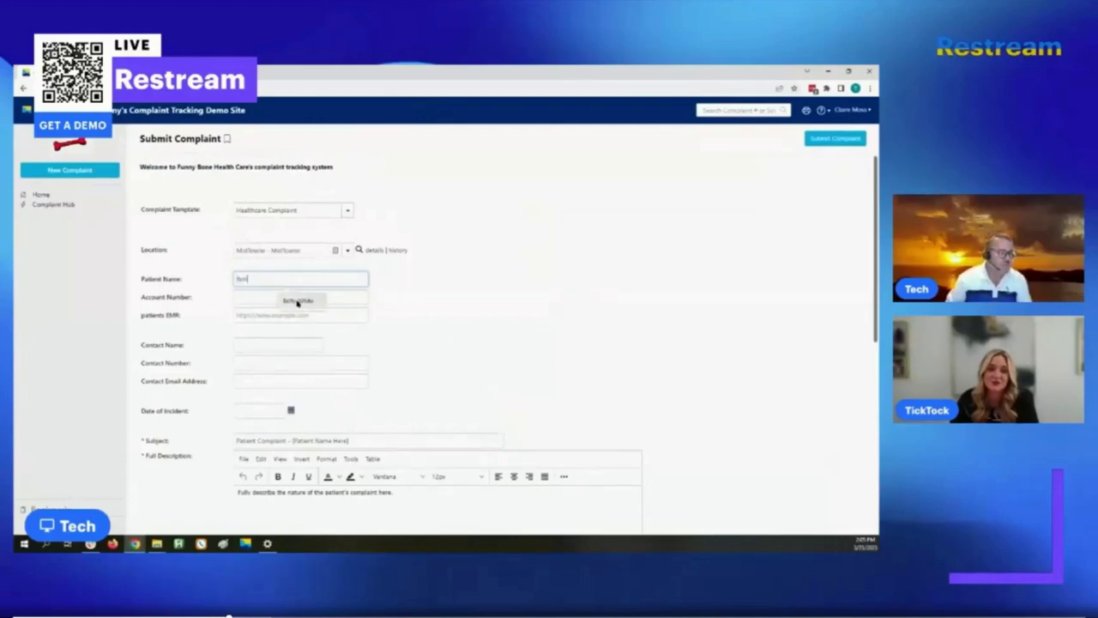
pyautogui.click(296, 300)
pyautogui.click(259, 295)
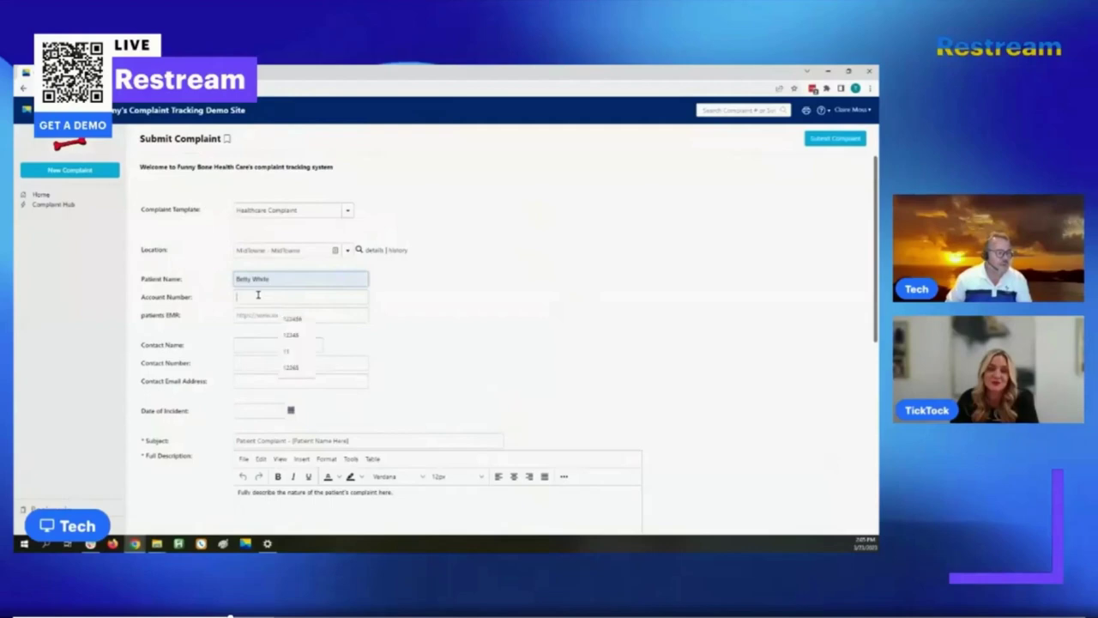
pyautogui.write('123456')
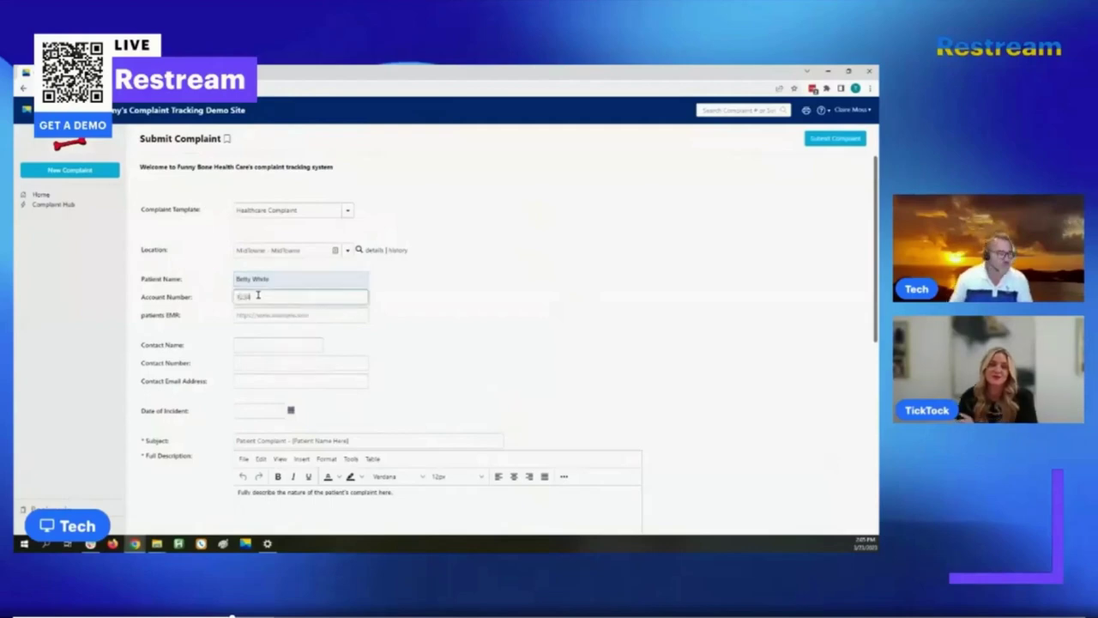
# - Point out the Patient's EMR field, then enter the contact's name and phone number
pyautogui.click(154, 317)
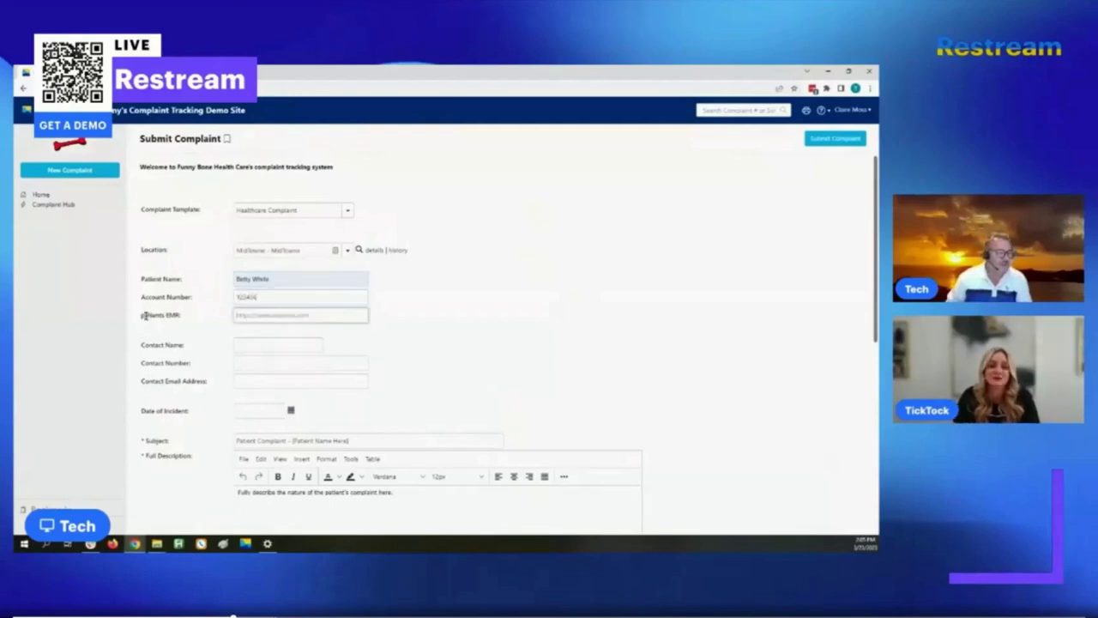
pyautogui.tripleClick(206, 318)
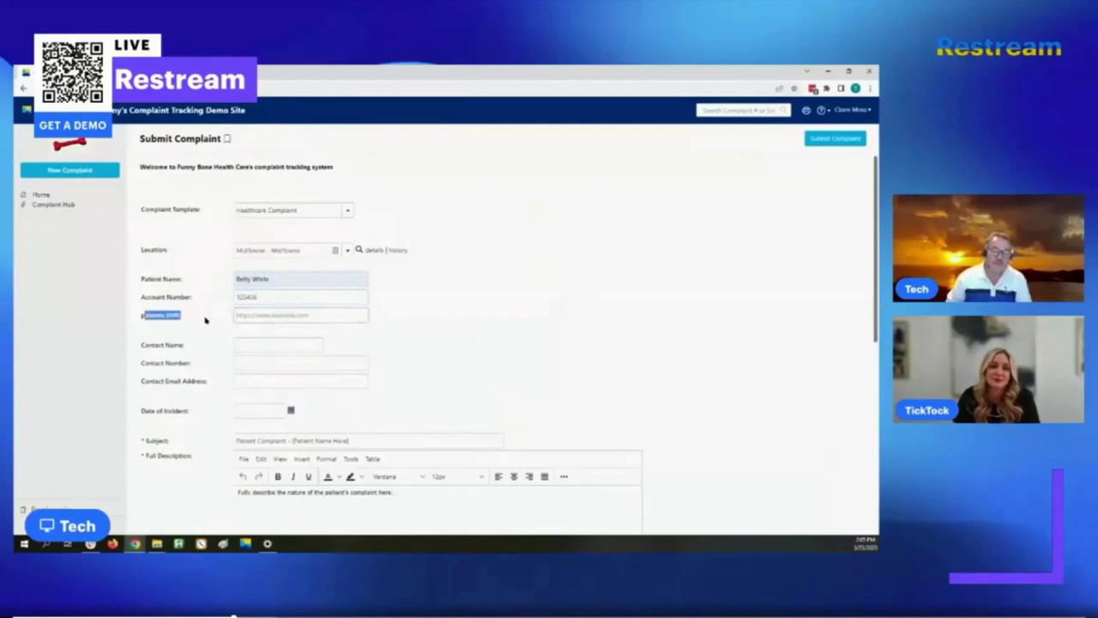
pyautogui.click(254, 344)
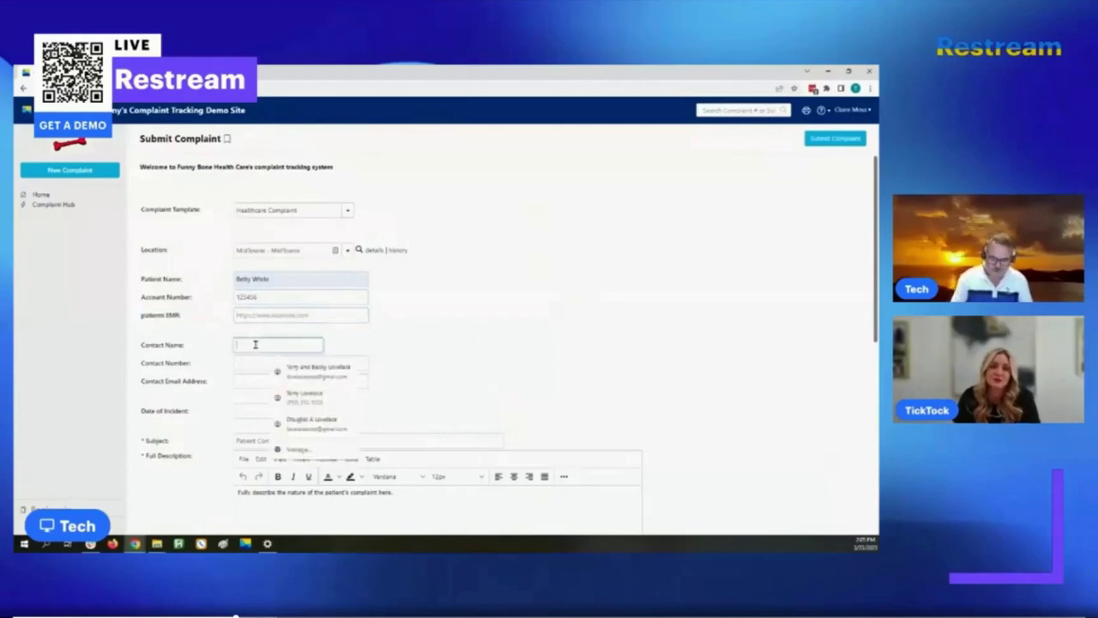
pyautogui.write('trazy Lady')
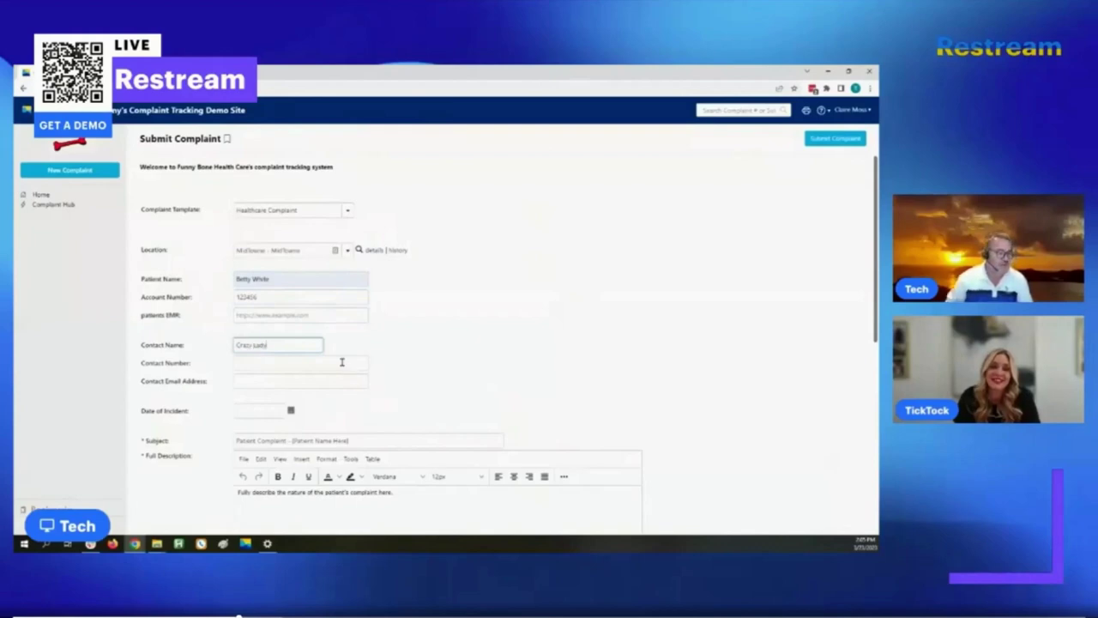
pyautogui.click(292, 361)
pyautogui.write('75')
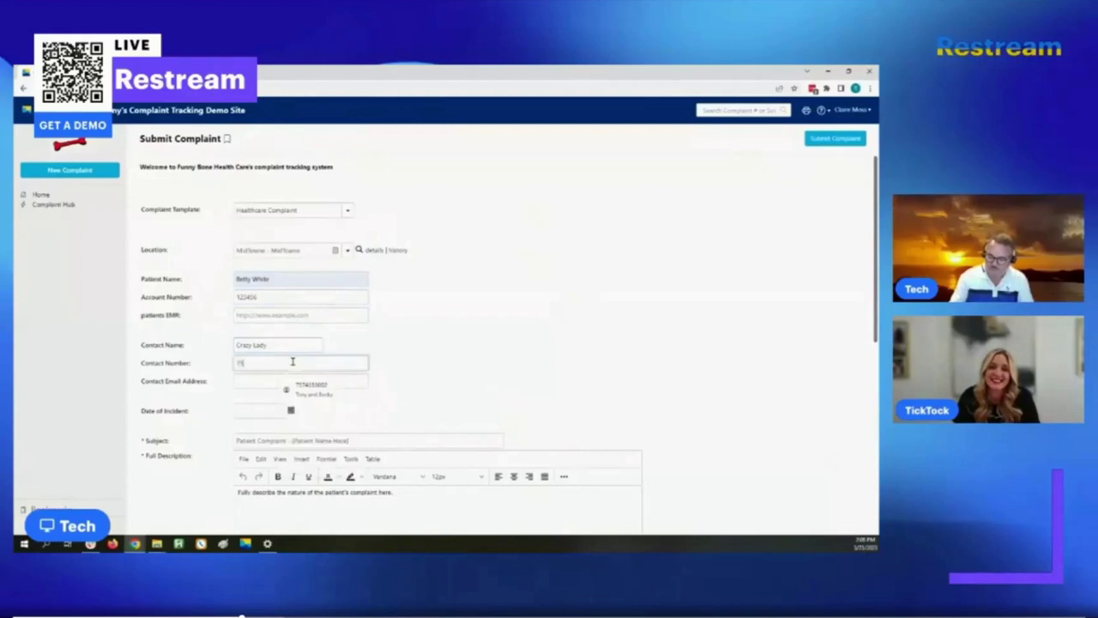
pyautogui.write('7-555-1212')
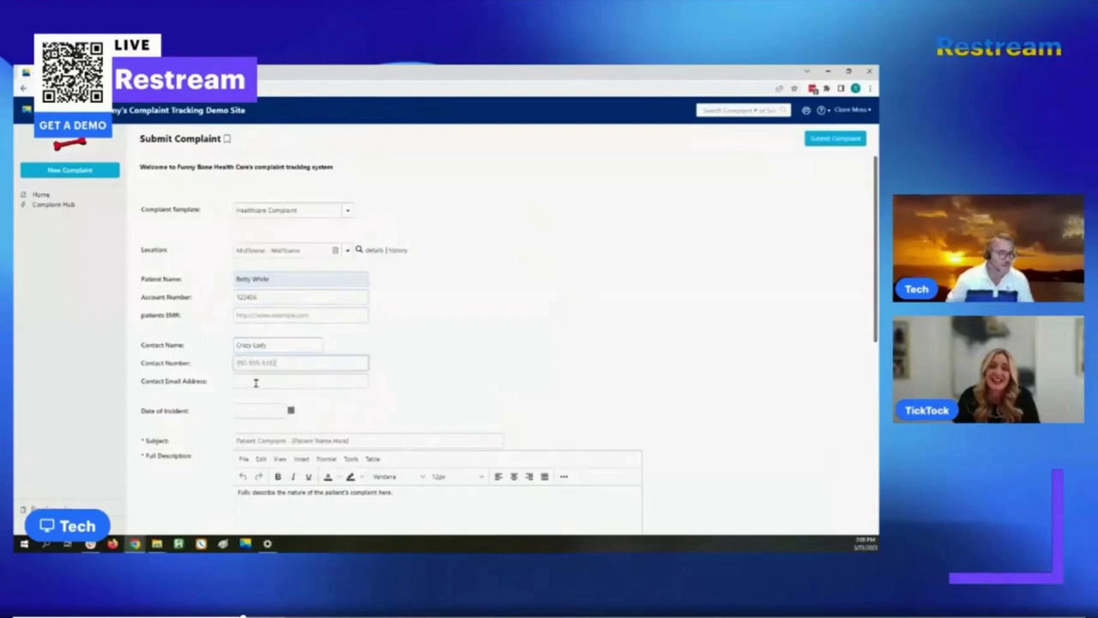
# - Pick 22 March 2023 from the calendar as the Date of Incident
pyautogui.click(290, 410)
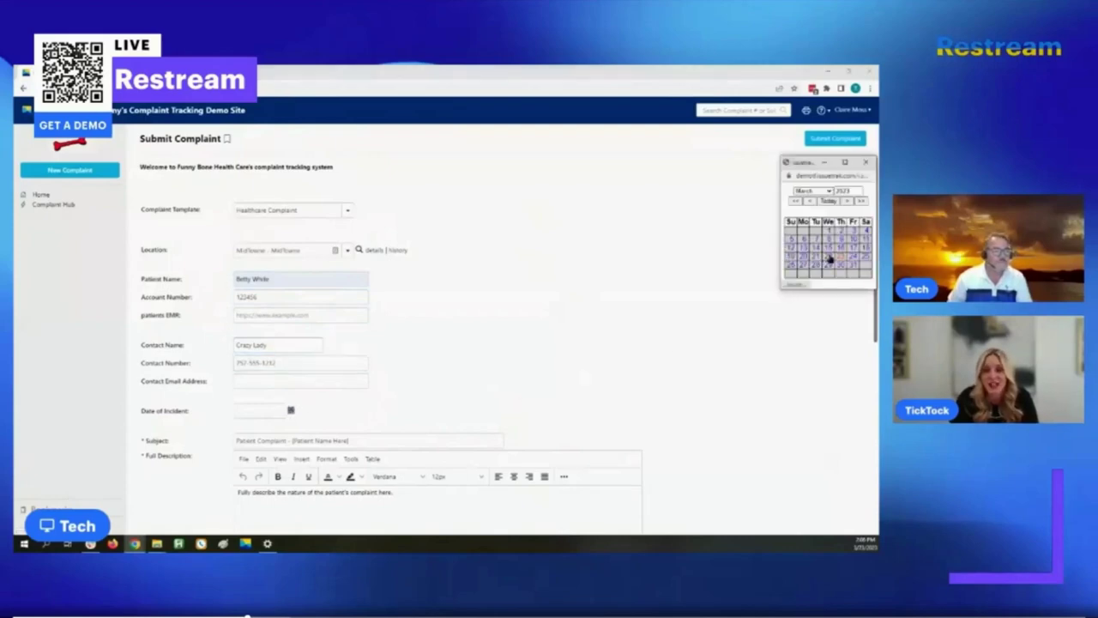
pyautogui.click(830, 258)
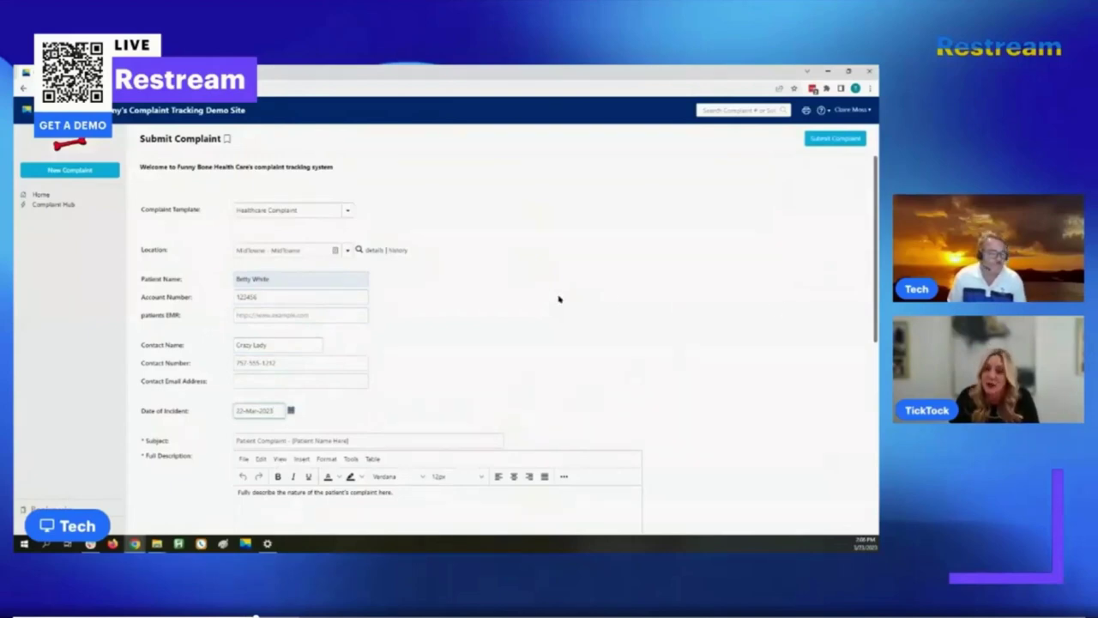
pyautogui.scroll(-1, 494, 299)
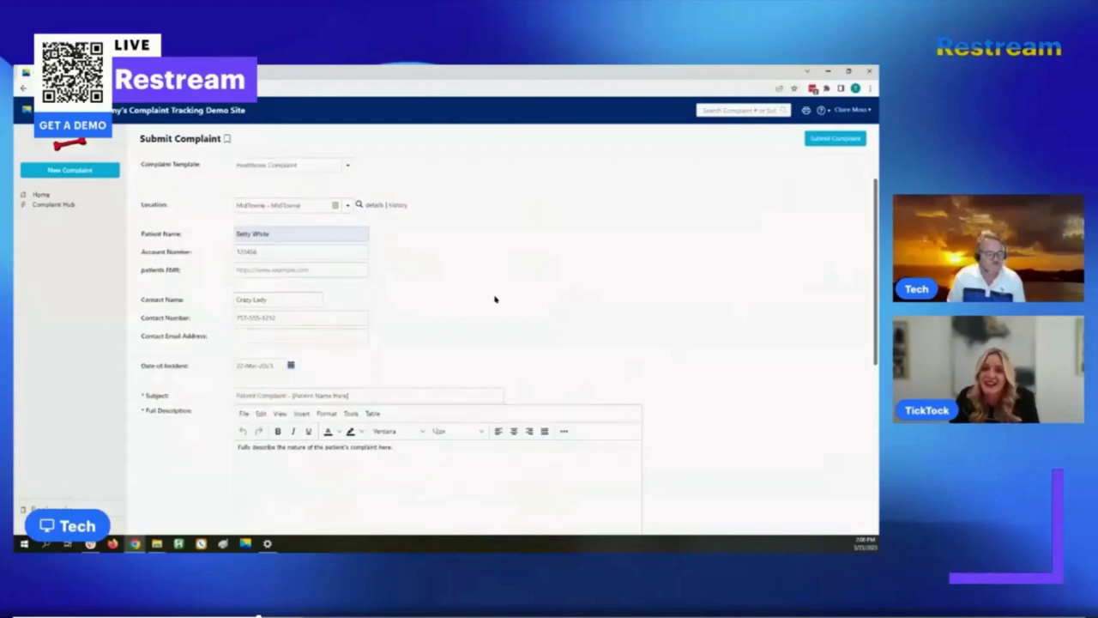
pyautogui.scroll(-2, 495, 299)
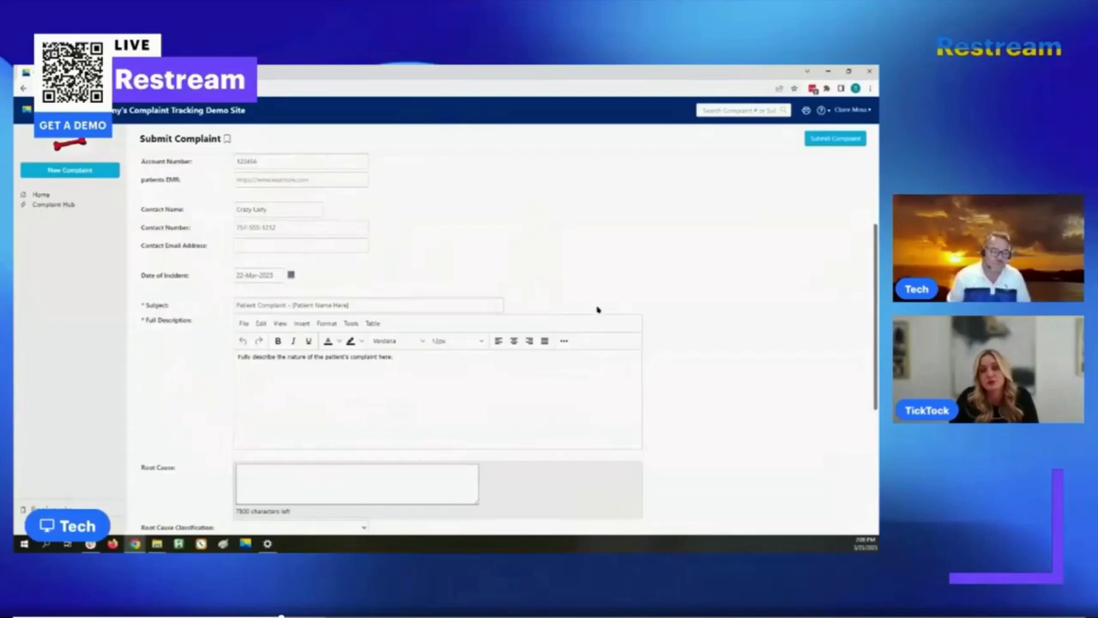
pyautogui.scroll(2, 562, 320)
pyautogui.scroll(2, 562, 320)
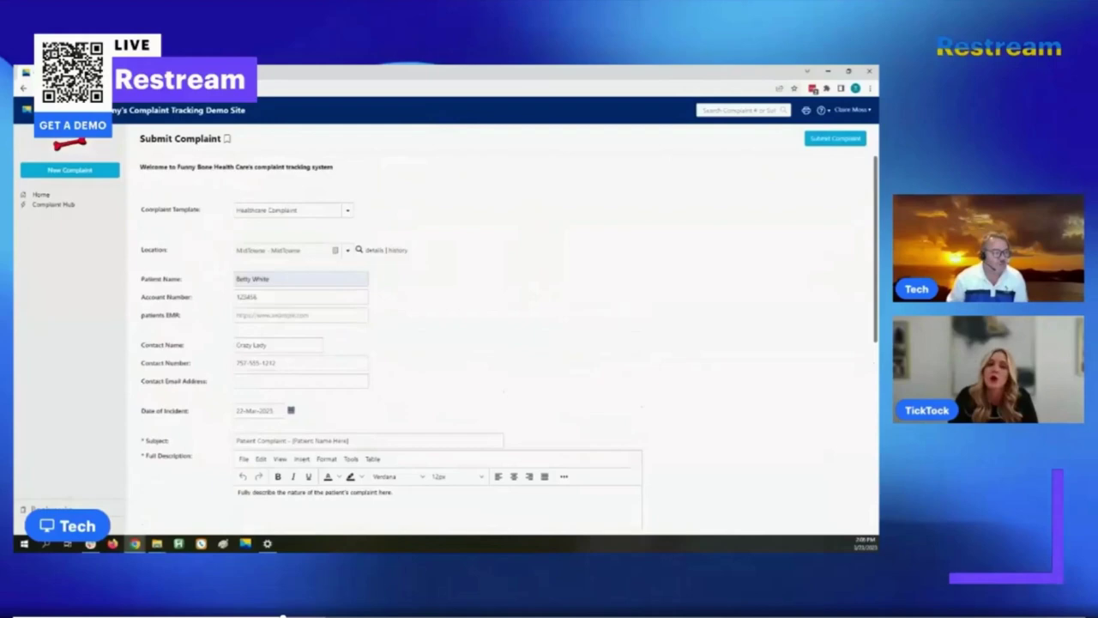
pyautogui.scroll(-10, 632, 352)
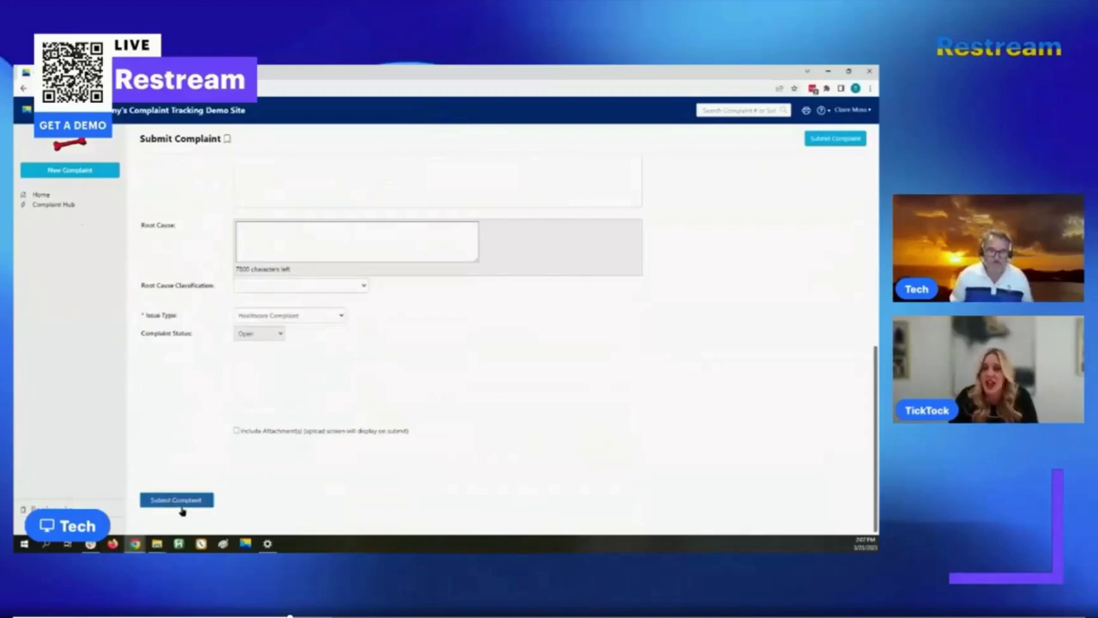
# - Submit the completed healthcare complaint, saving it as Complaint #2660
pyautogui.click(166, 502)
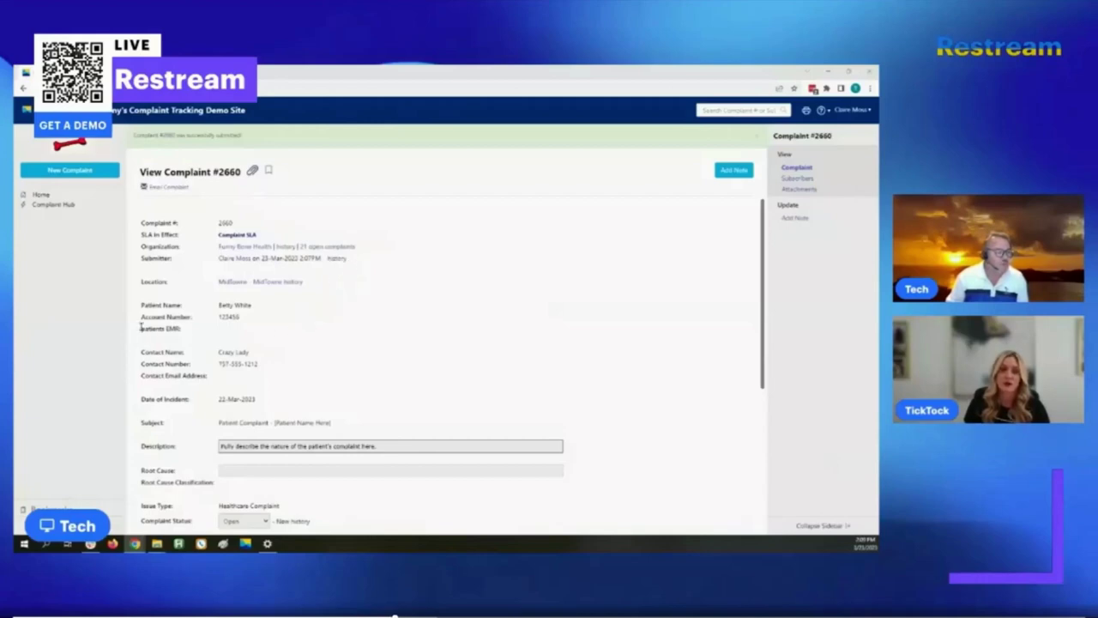
pyautogui.moveTo(142, 327); pyautogui.dragTo(233, 335)
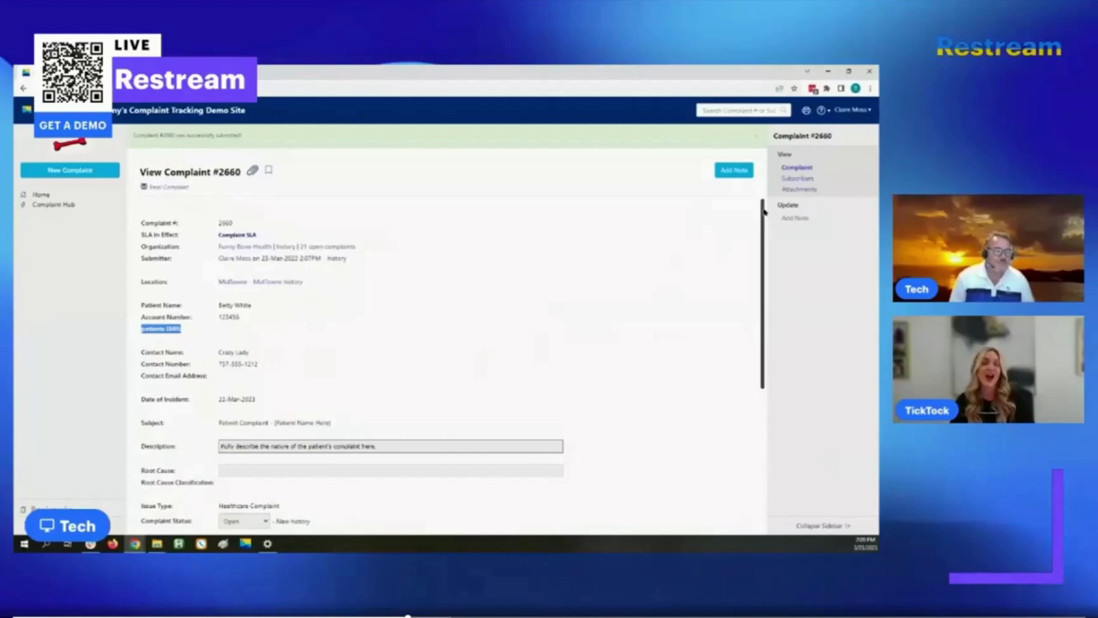
pyautogui.moveTo(764, 212); pyautogui.dragTo(763, 233)
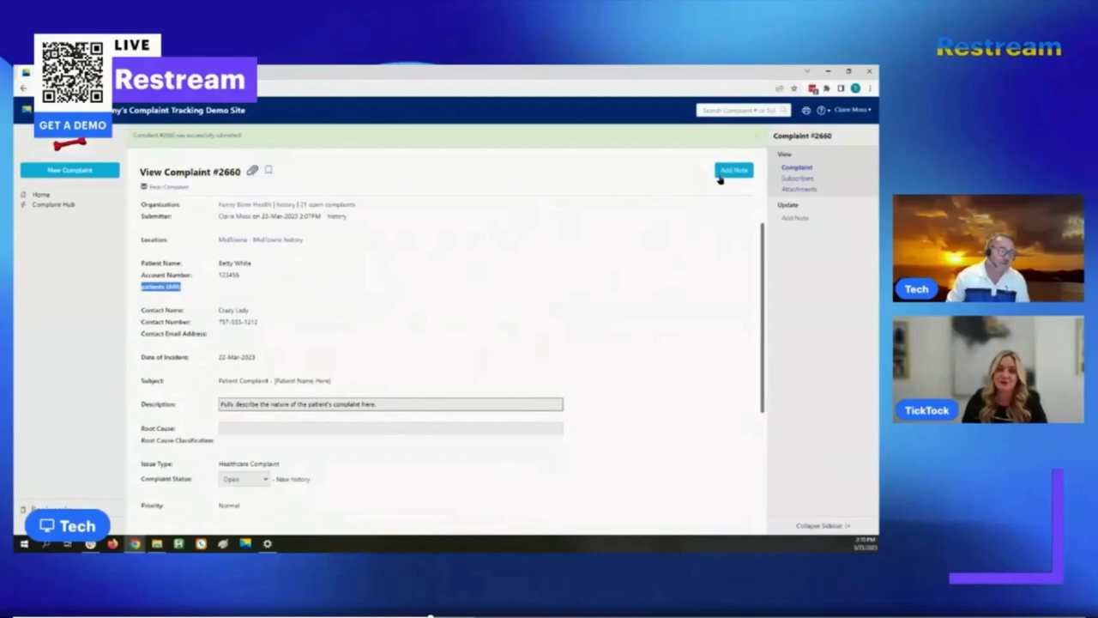
# - Start a new note on Complaint #2660 from the Add Note button
pyautogui.click(733, 171)
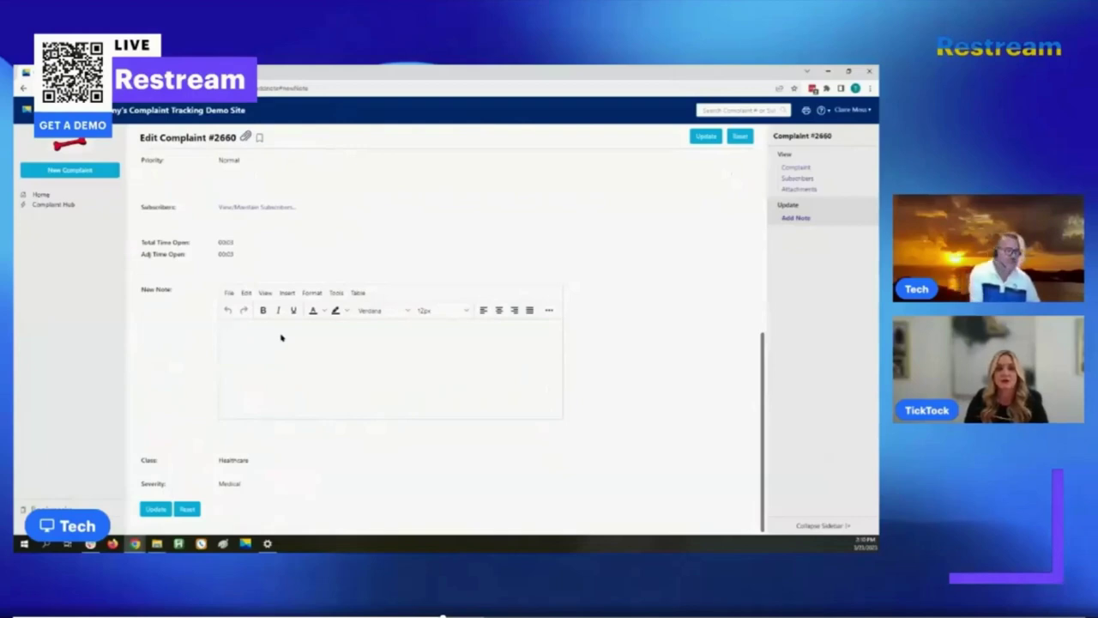
# - Log out and sign back in with a second user's ID and password
pyautogui.click(855, 110)
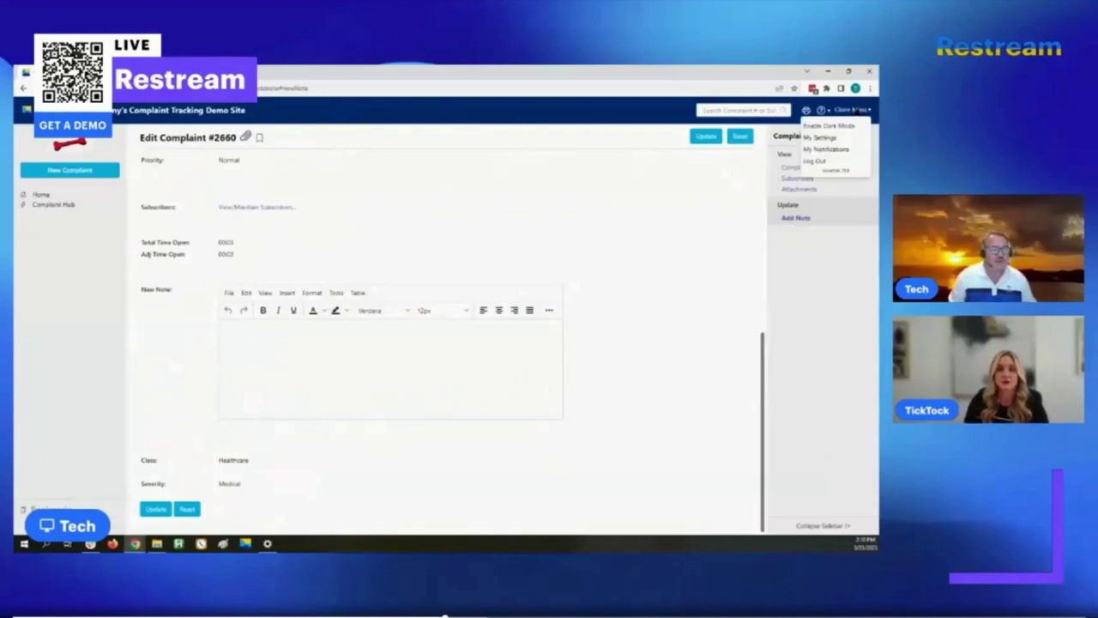
pyautogui.click(814, 162)
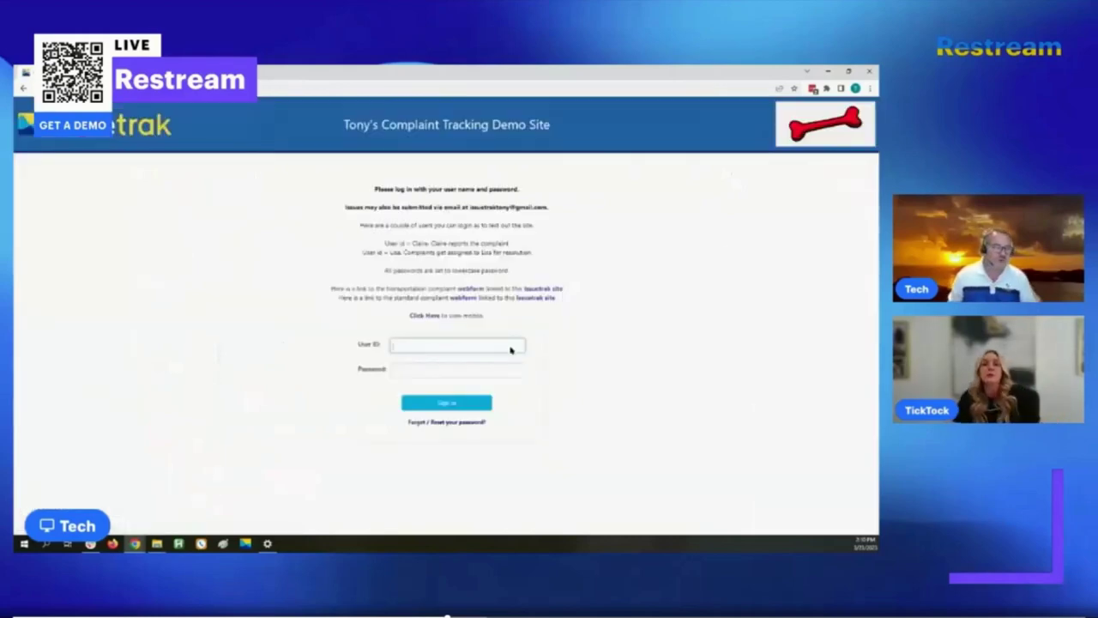
pyautogui.write('c')
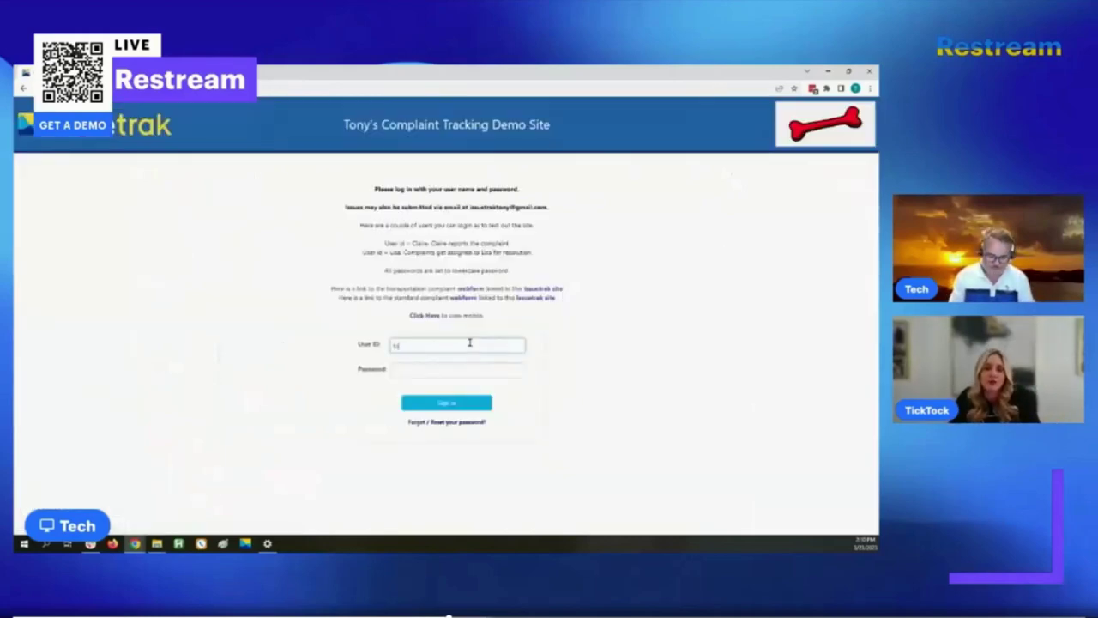
pyautogui.write('ony')
pyautogui.press('Tab')
pyautogui.write('passwo')
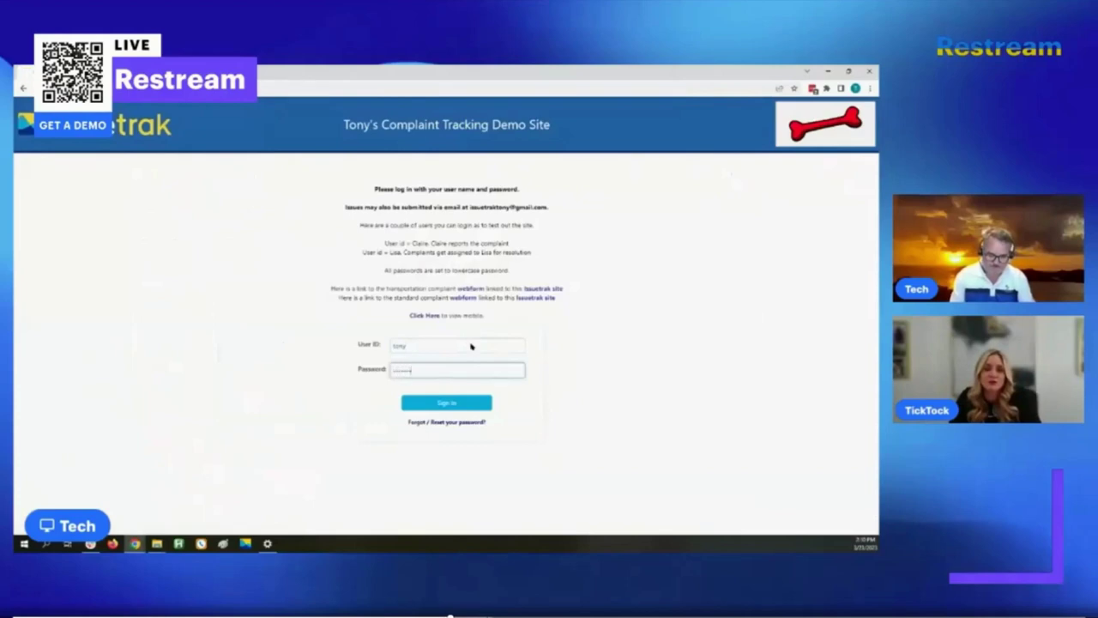
pyautogui.write('rd')
pyautogui.press('Return')
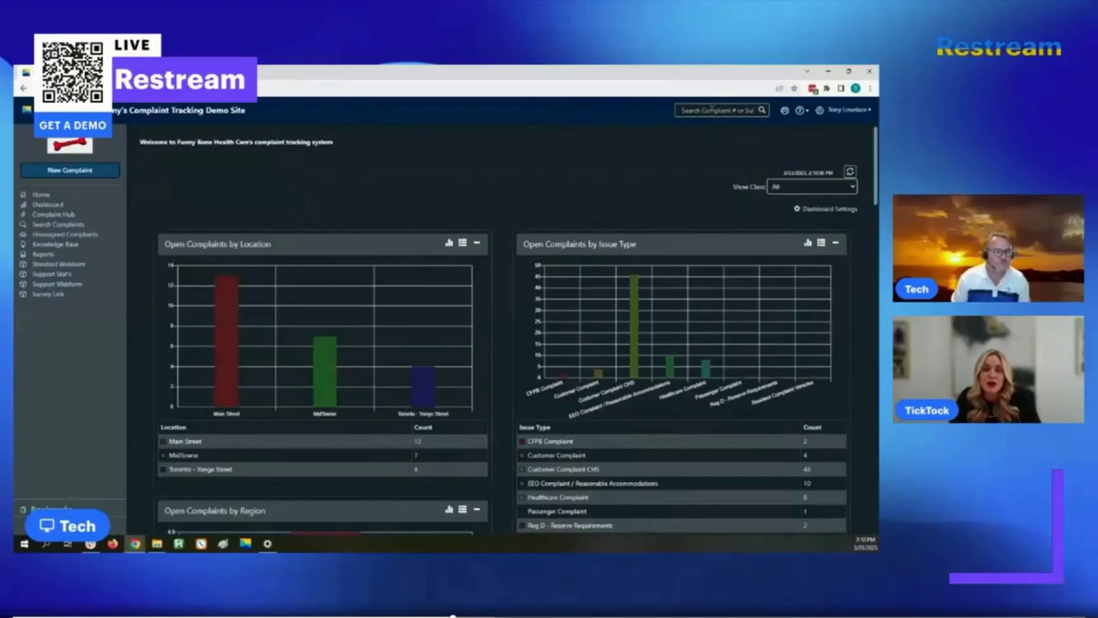
# - Look up complaint 2660 and start adding a note to it
pyautogui.click(711, 109)
pyautogui.write('2660')
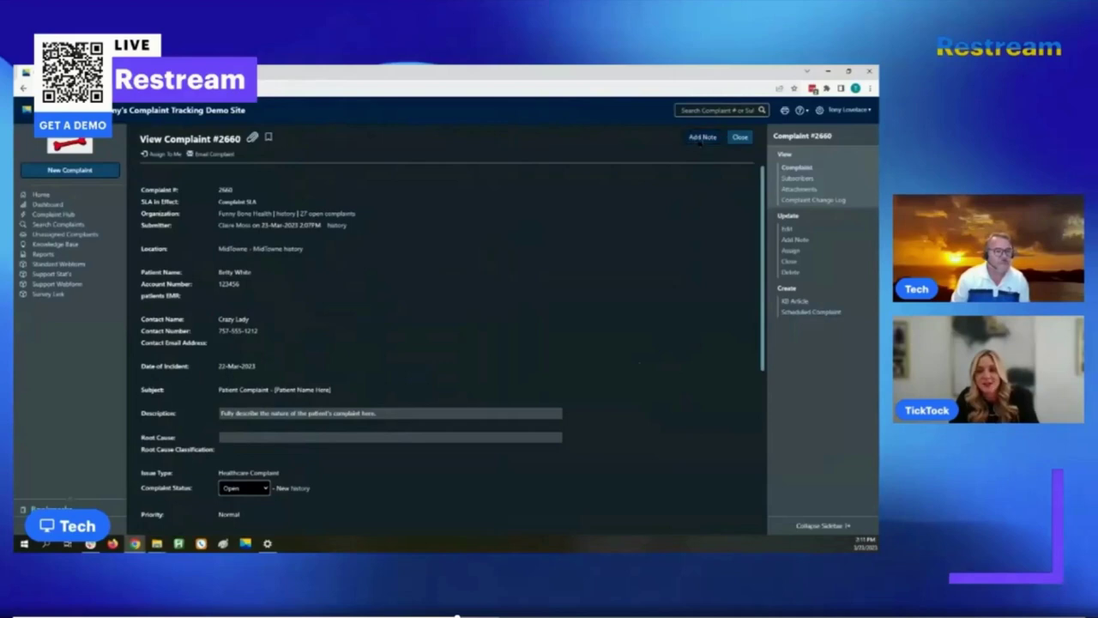
pyautogui.click(701, 139)
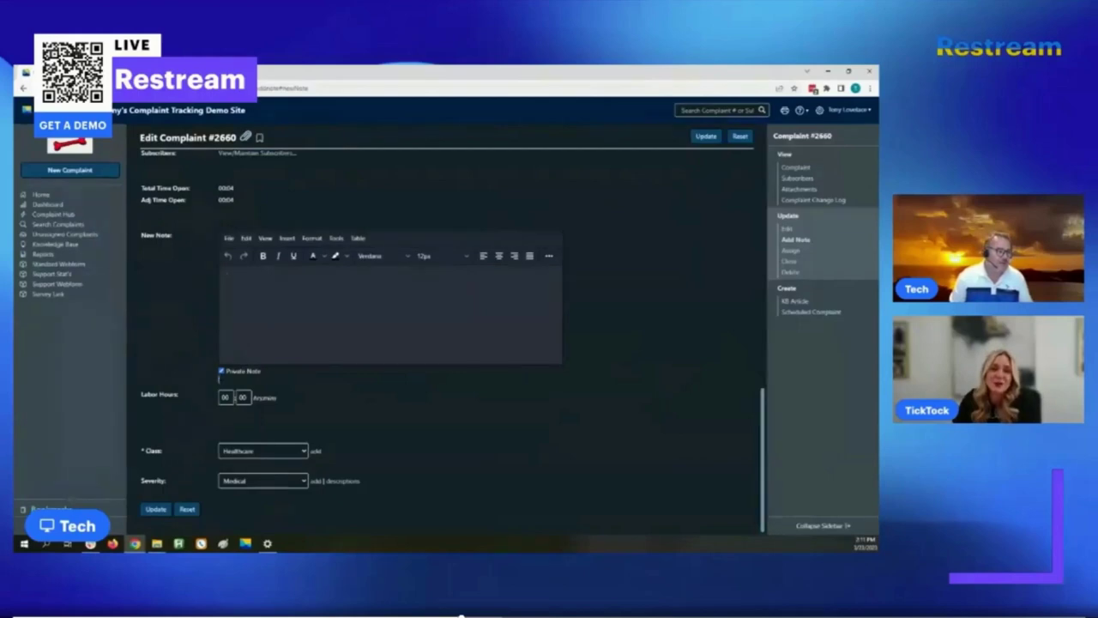
# - Write the note 'The draze Lady is back!' and save the complaint with Update
pyautogui.tripleClick(220, 377)
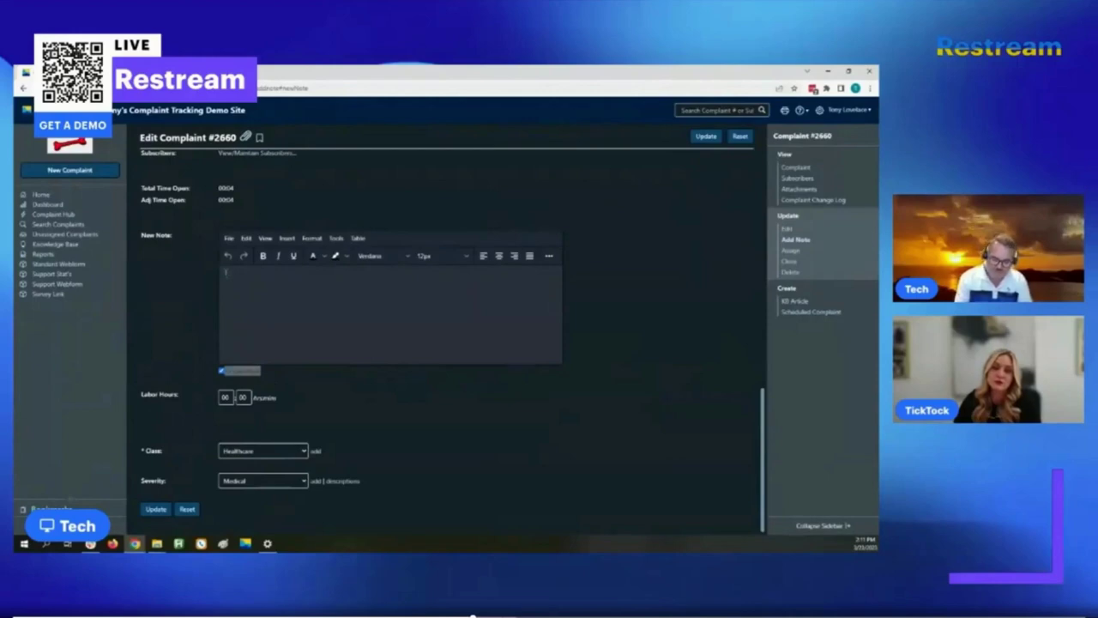
pyautogui.write('The d')
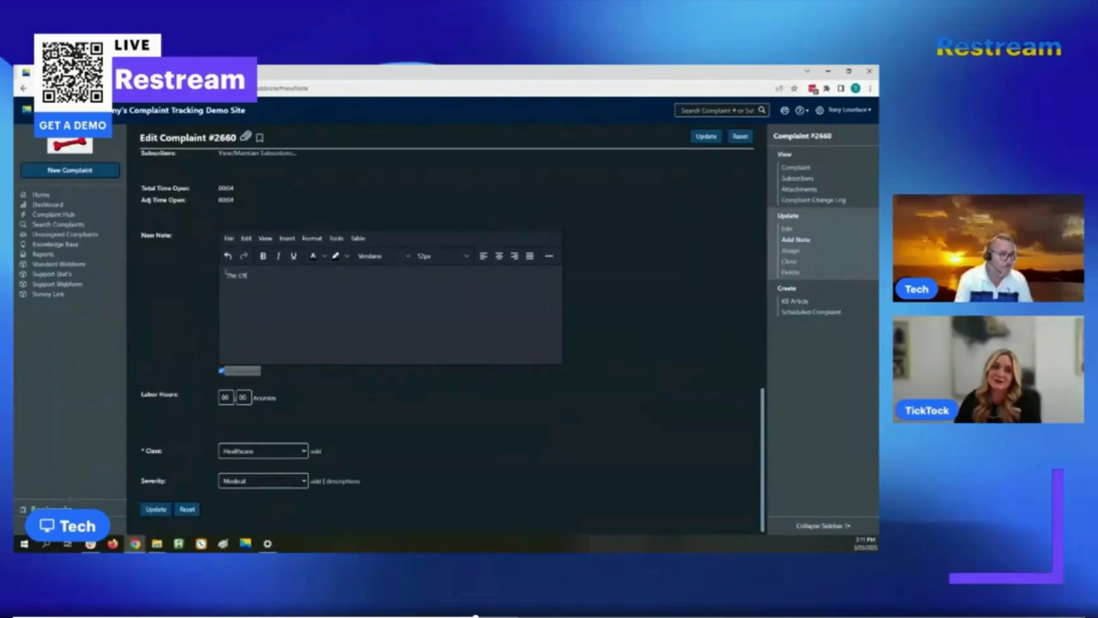
pyautogui.write('r')
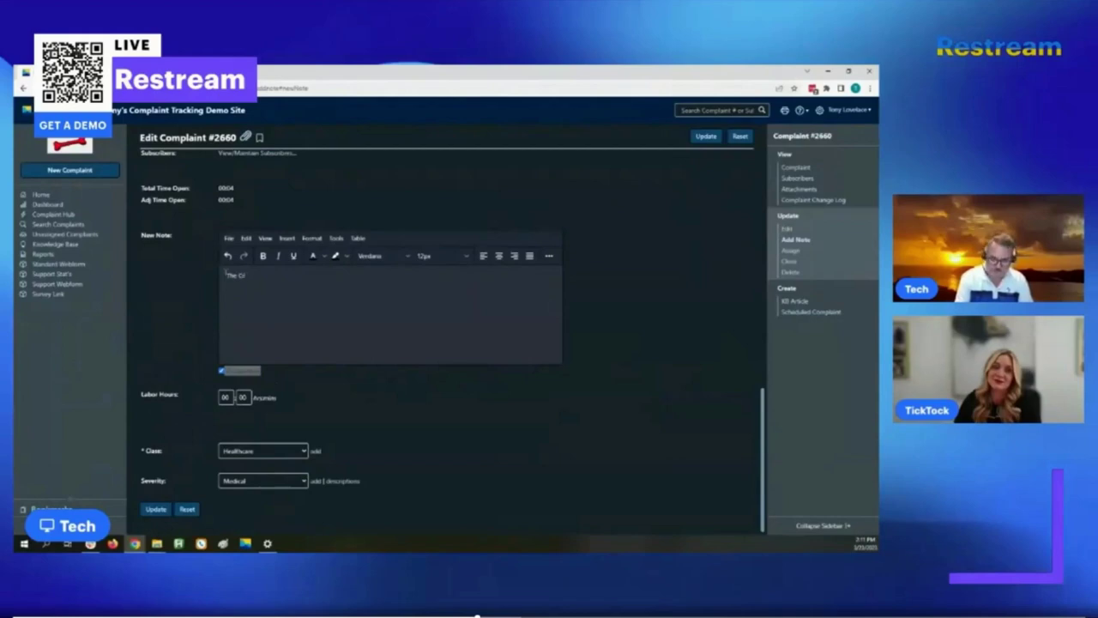
pyautogui.write('aze')
pyautogui.write(' Lady is back!')
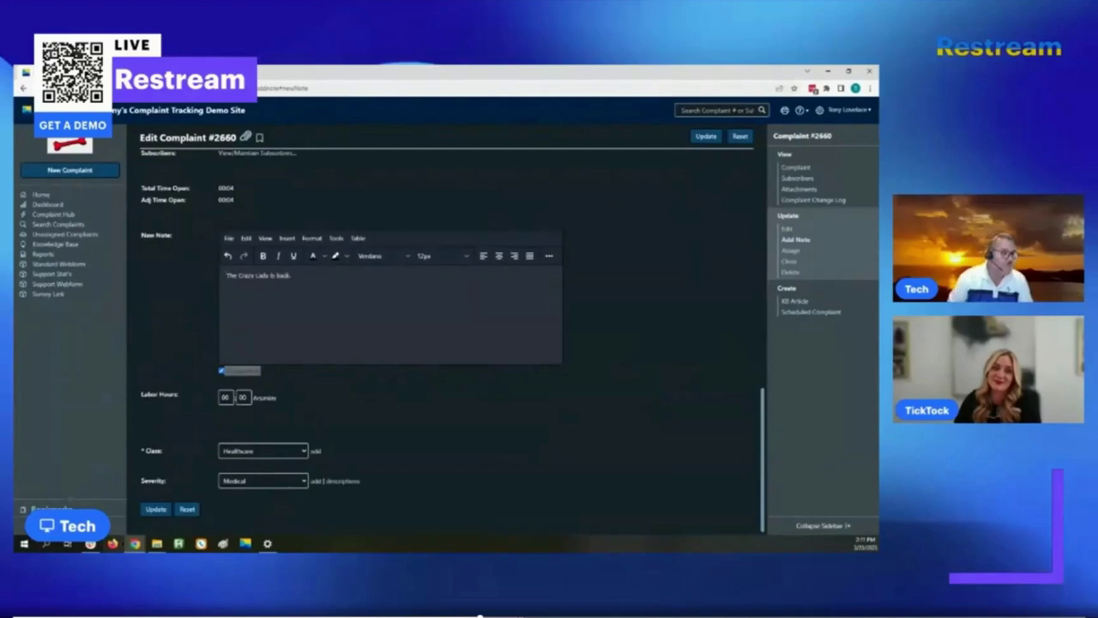
pyautogui.click(156, 508)
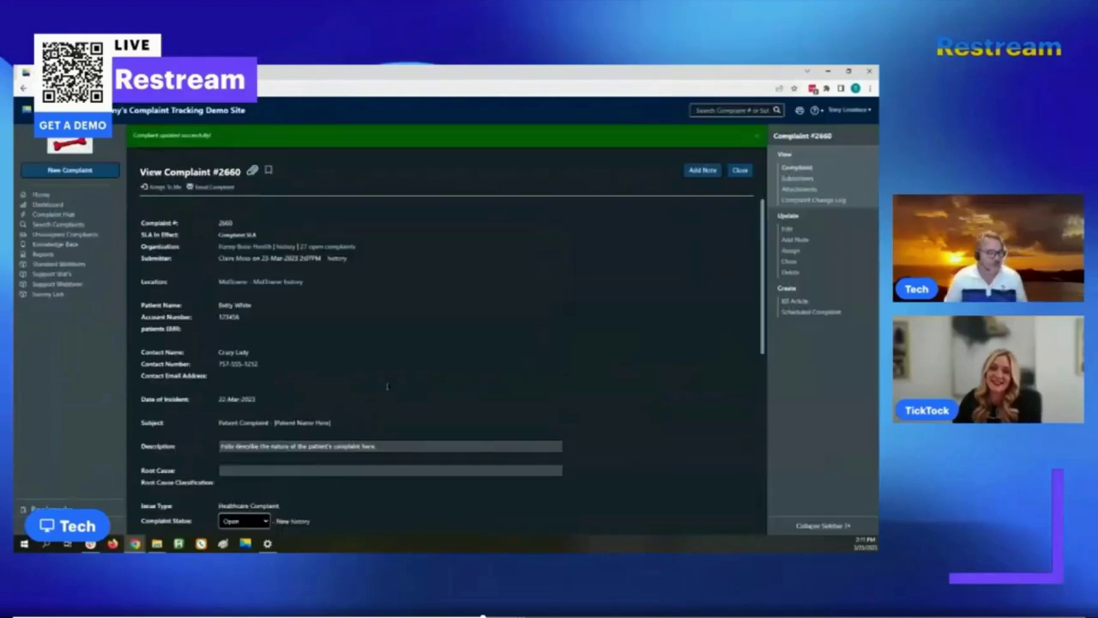
# - Scroll to the Notes section and highlight the new note's date and time stamp
pyautogui.scroll(-6, 360, 422)
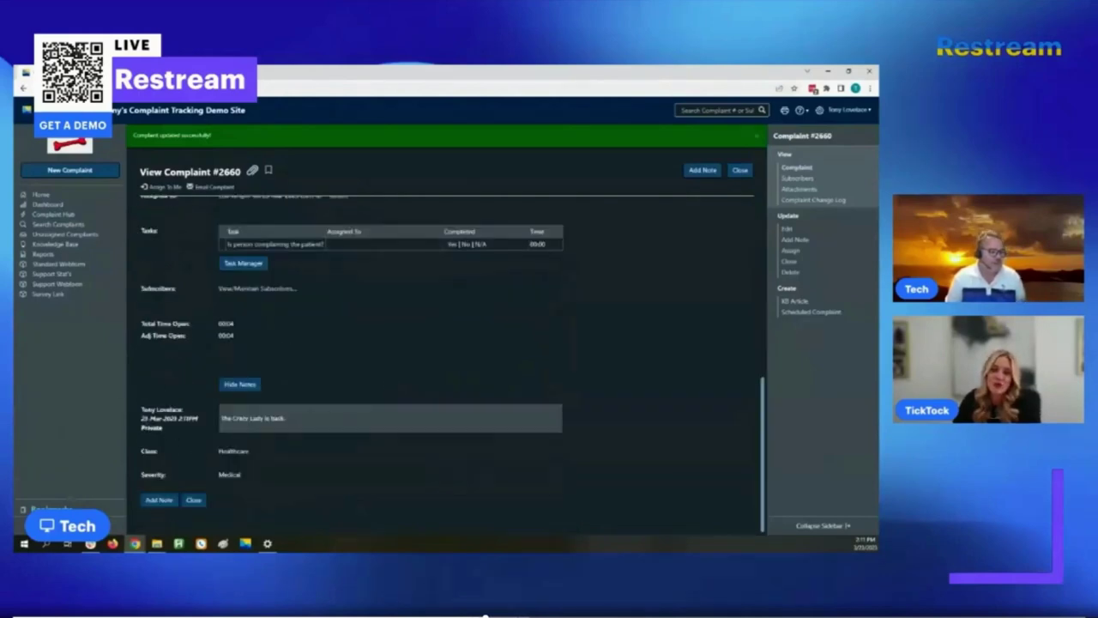
pyautogui.moveTo(141, 419); pyautogui.dragTo(201, 416)
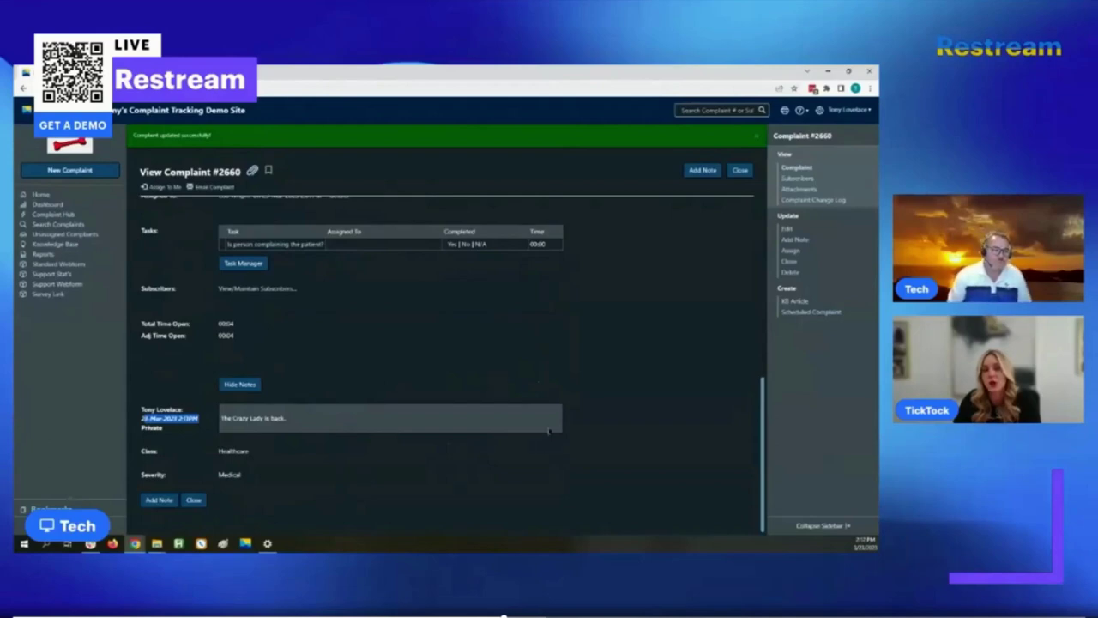
pyautogui.scroll(2, 551, 430)
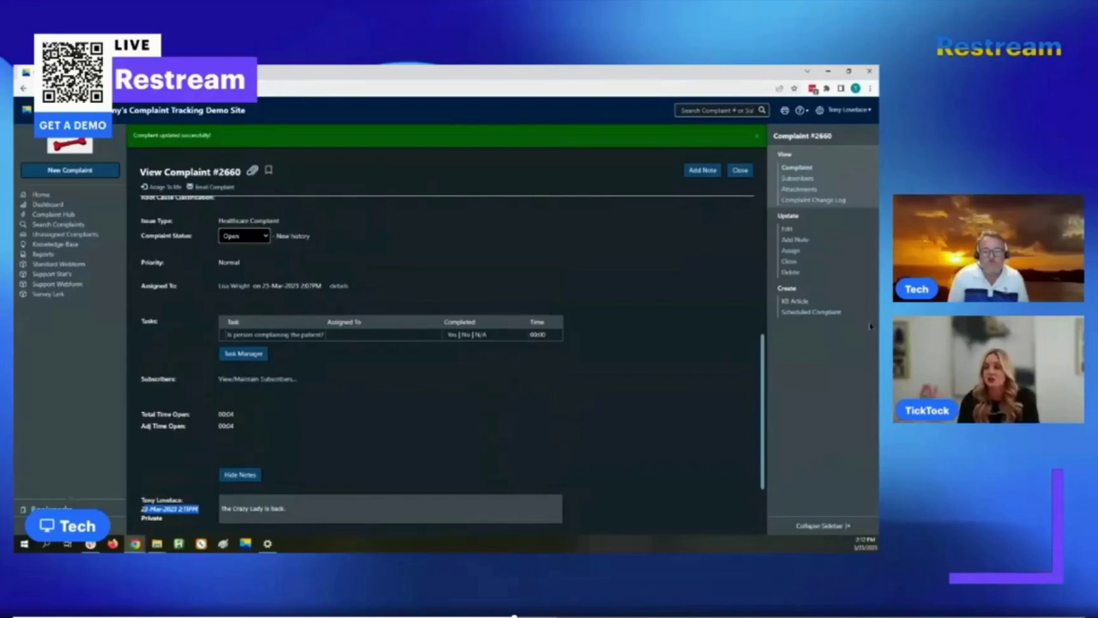
pyautogui.hotkey('alt', 'Tab')
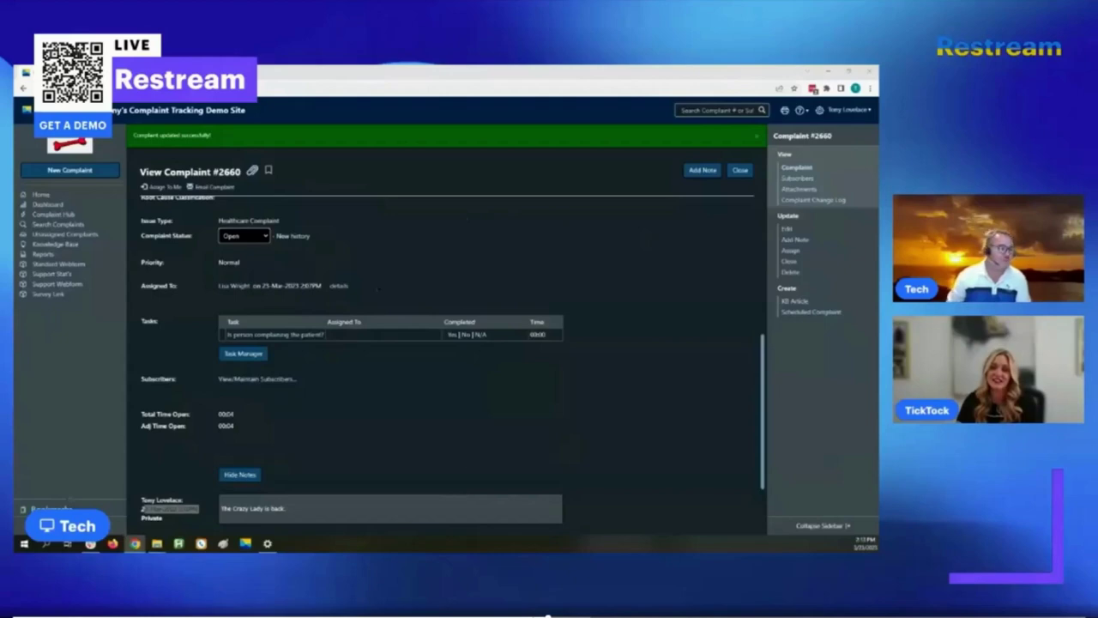
pyautogui.click(254, 173)
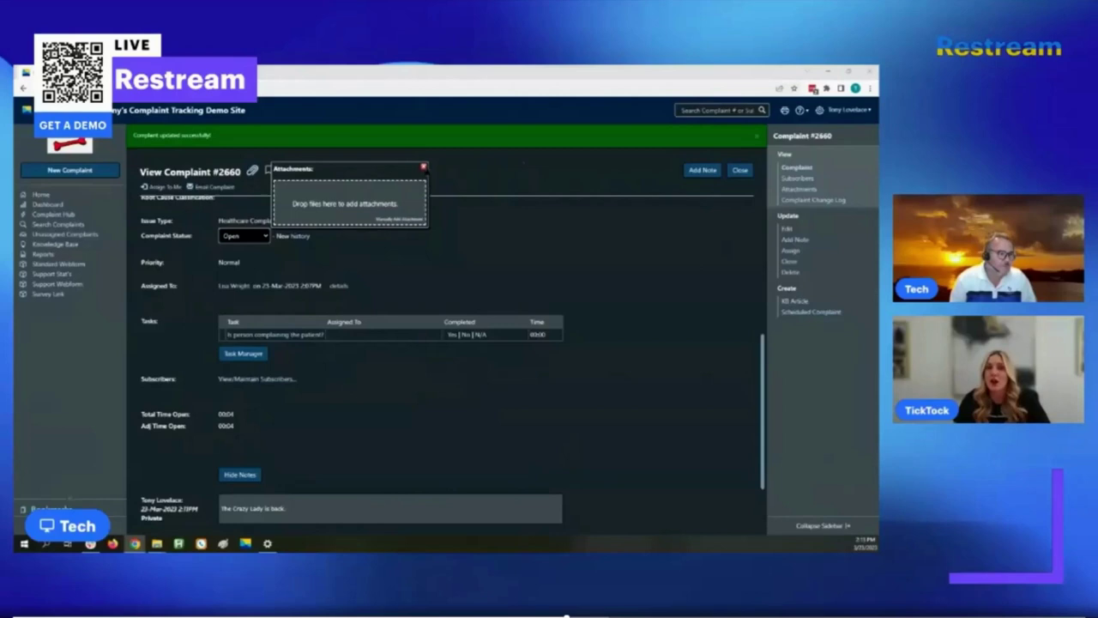
pyautogui.click(424, 167)
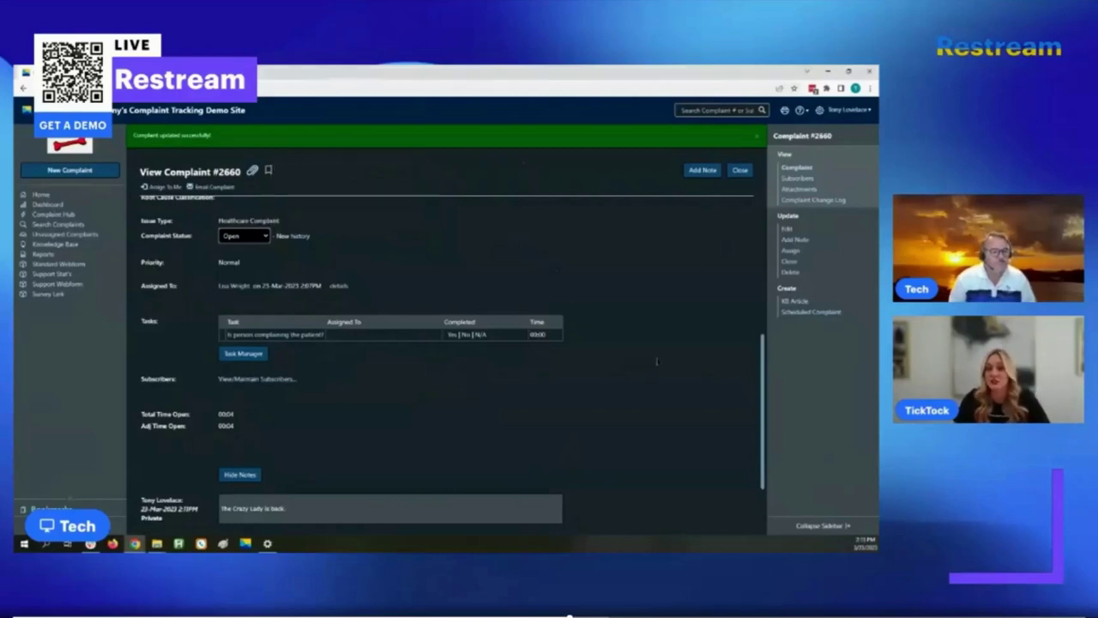
pyautogui.scroll(2, 657, 361)
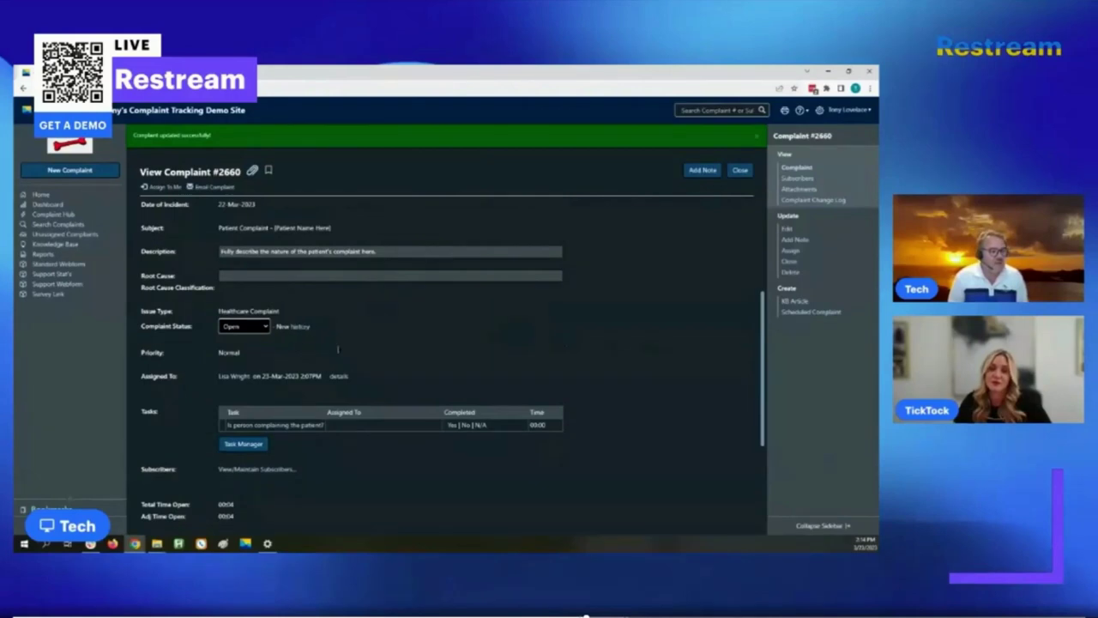
pyautogui.scroll(3, 343, 317)
pyautogui.scroll(1, 349, 297)
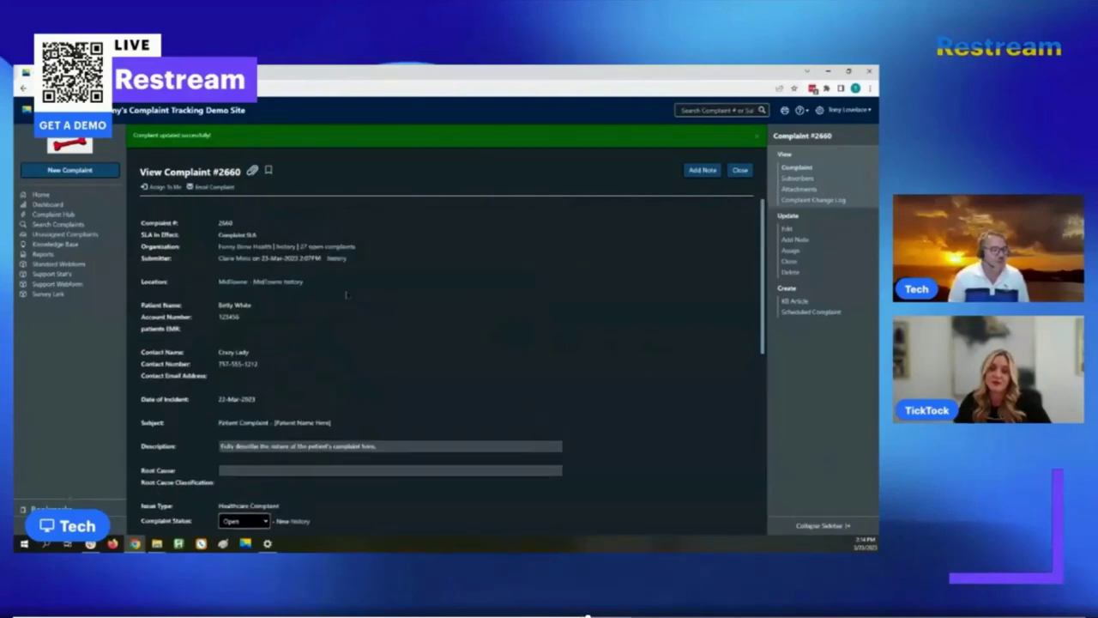
pyautogui.click(336, 260)
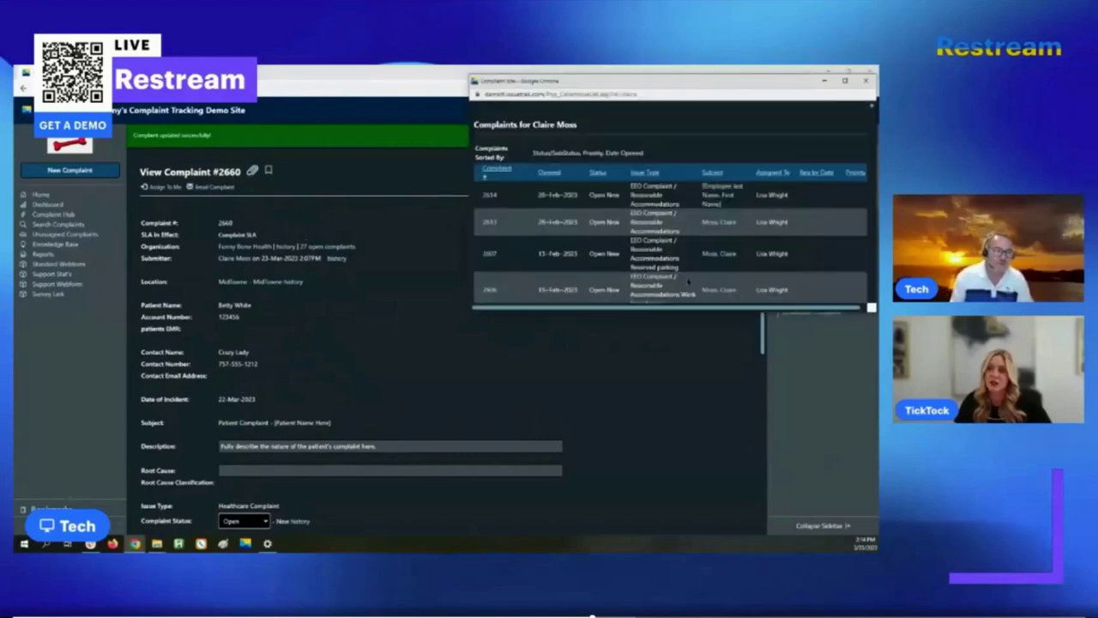
pyautogui.click(865, 81)
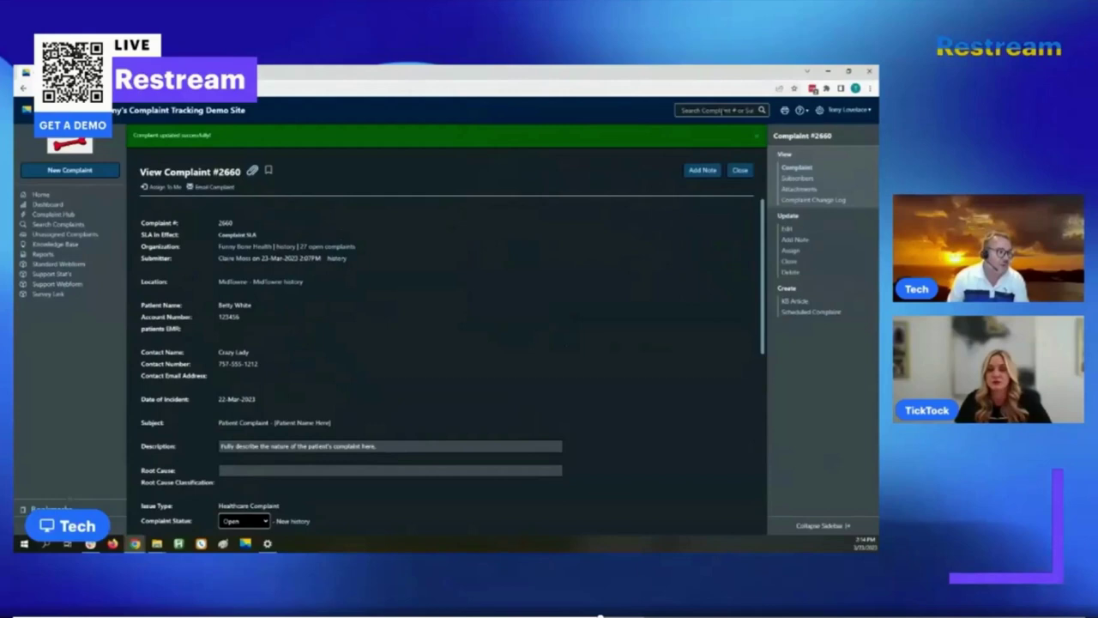
# - Visit the Search Complaints page, then return to the Dashboard of open-complaint charts
pyautogui.click(54, 226)
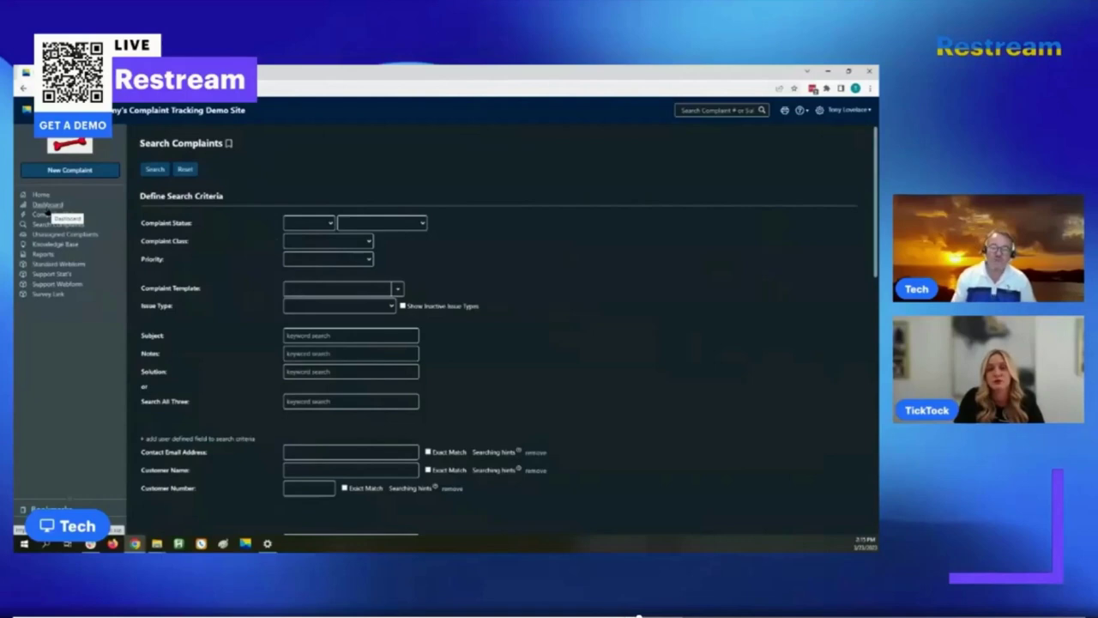
pyautogui.click(48, 211)
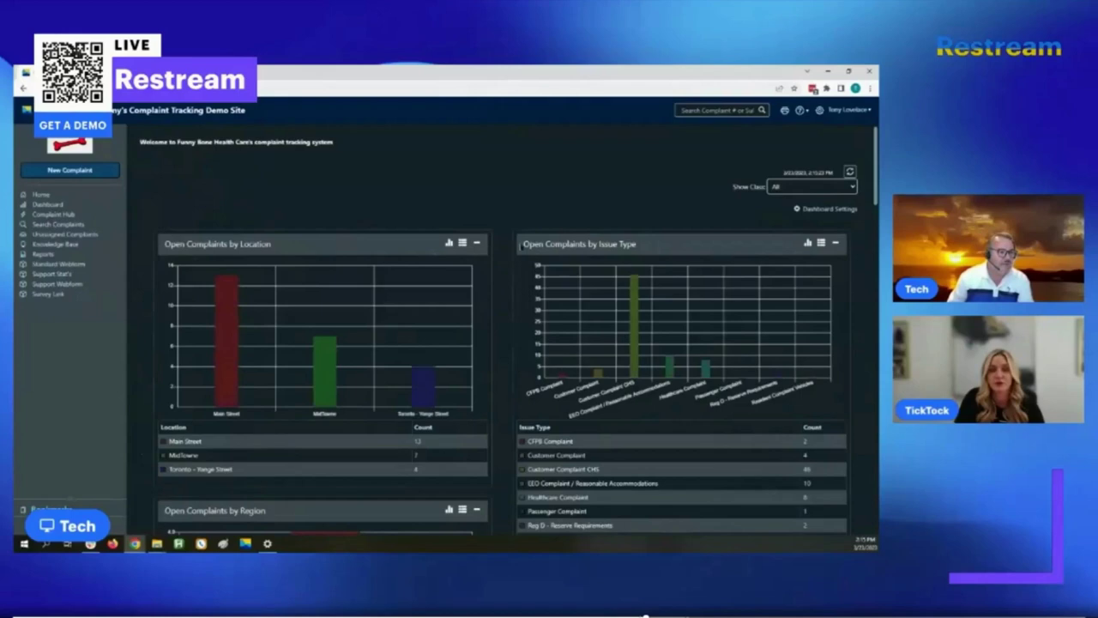
# - Highlight the Open Complaints by Issue Type chart title and scroll down to its counts
pyautogui.moveTo(619, 244); pyautogui.dragTo(537, 244)
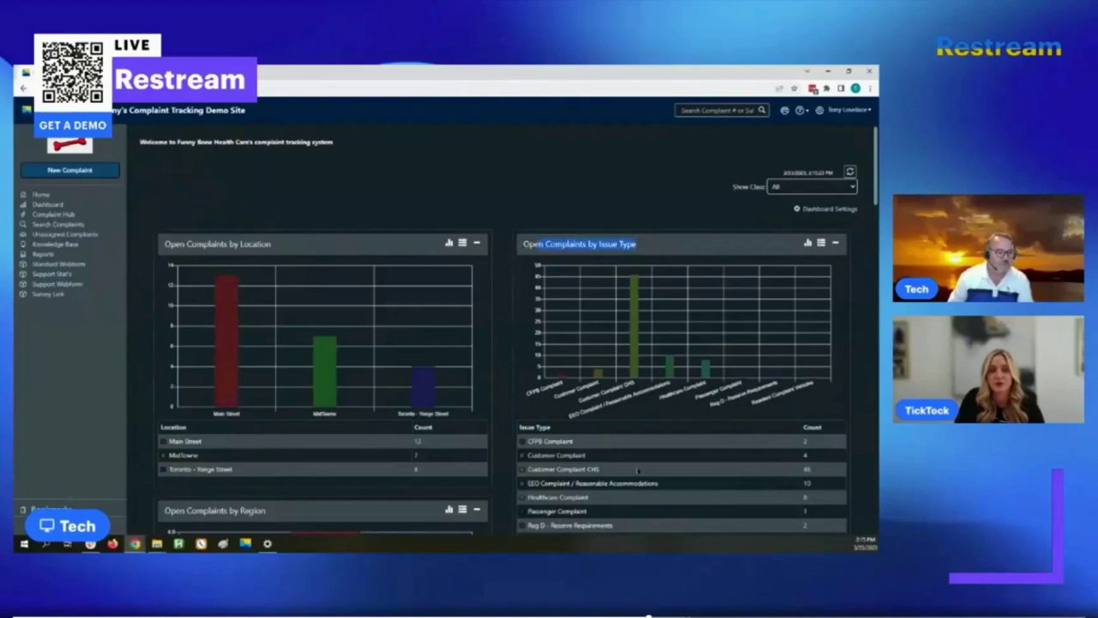
pyautogui.scroll(-2, 747, 503)
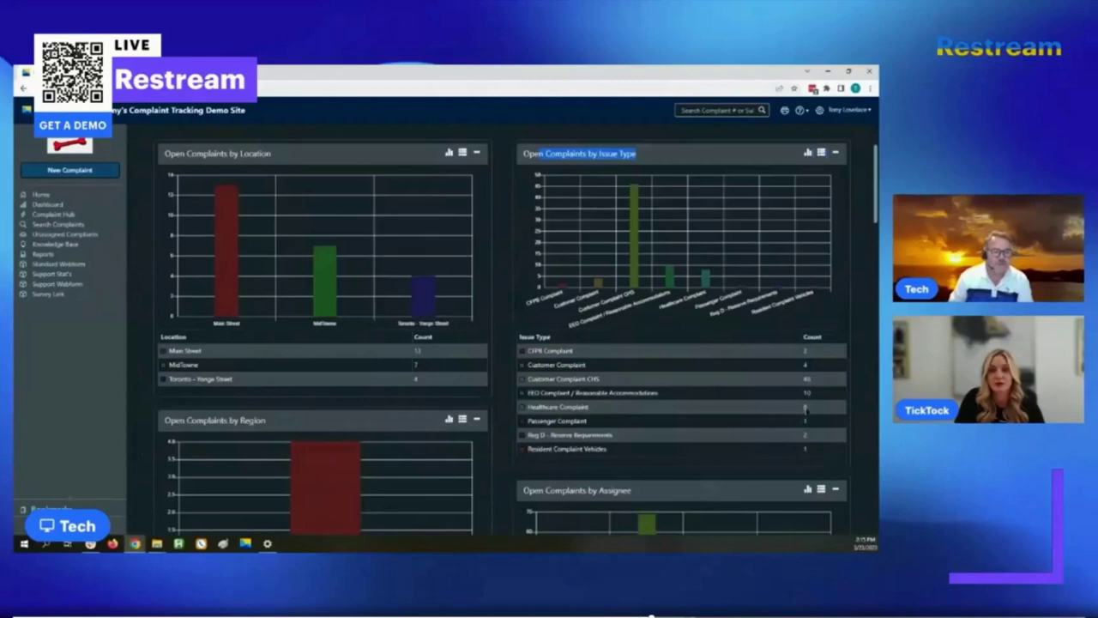
# - Open the Healthcare Complaint count's list, then go to the Complaint Hub's As Submitter list
pyautogui.click(805, 411)
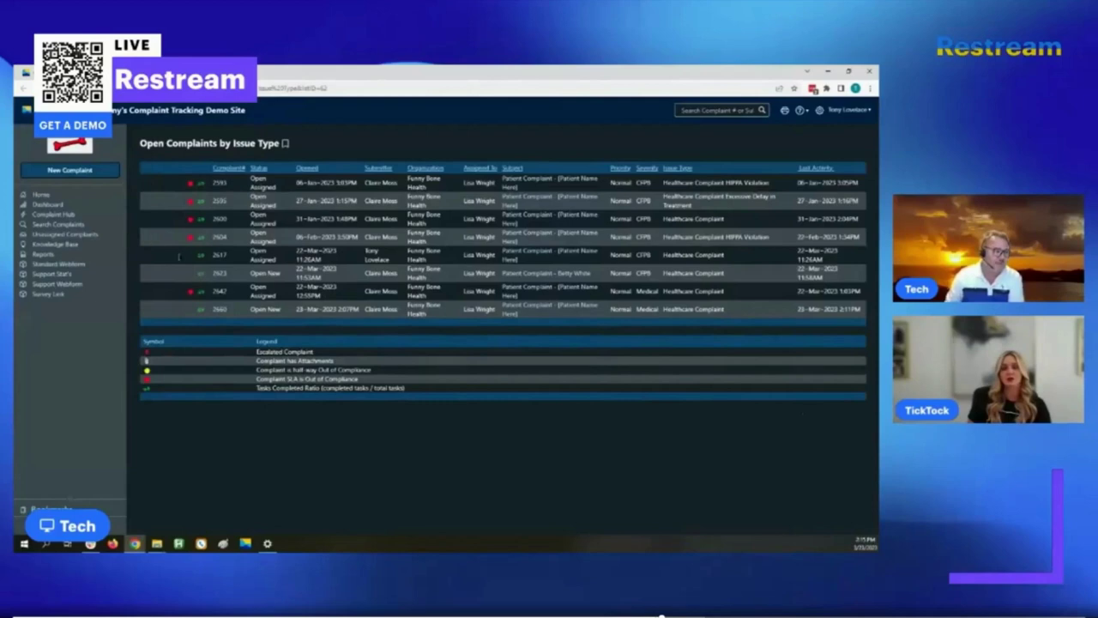
pyautogui.moveTo(195, 242)
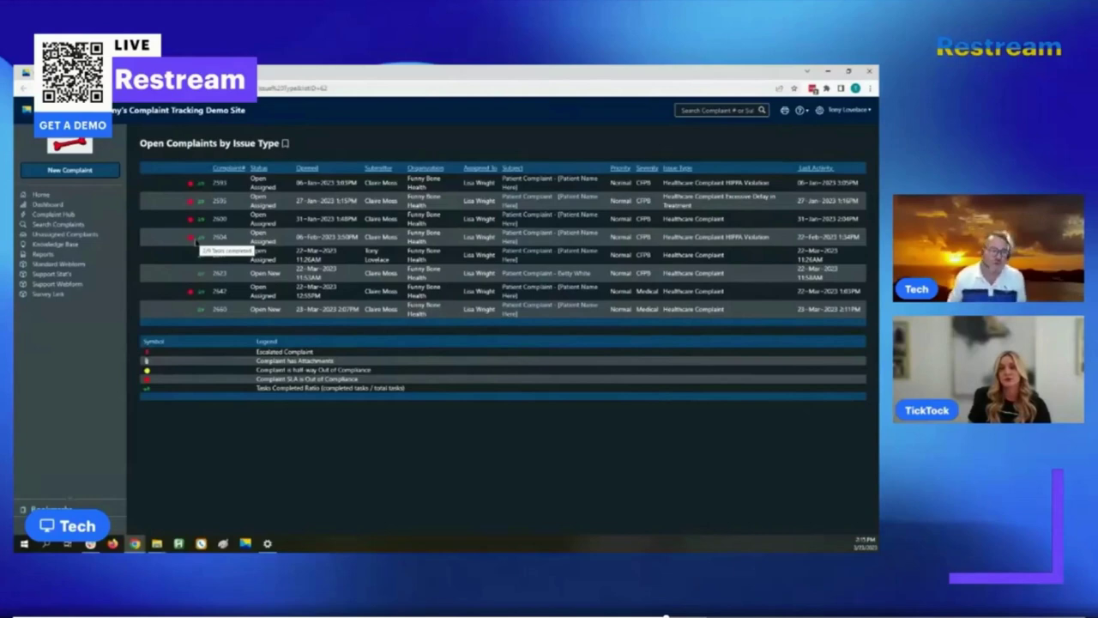
pyautogui.click(43, 214)
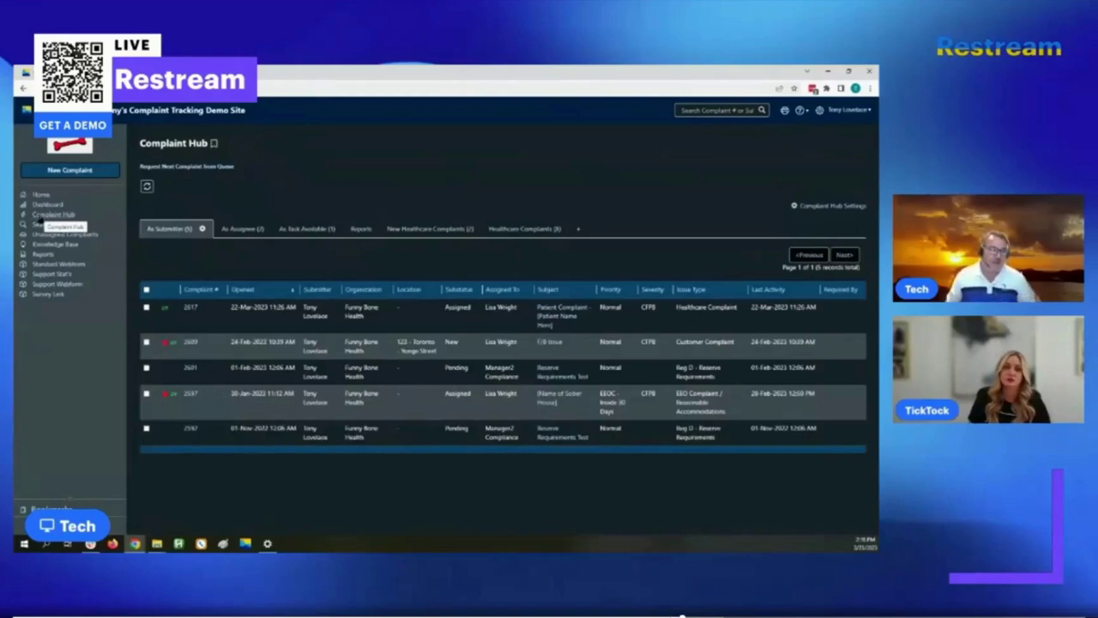
# - List the two complaints assigned to me and highlight the first one's assignee name
pyautogui.click(233, 234)
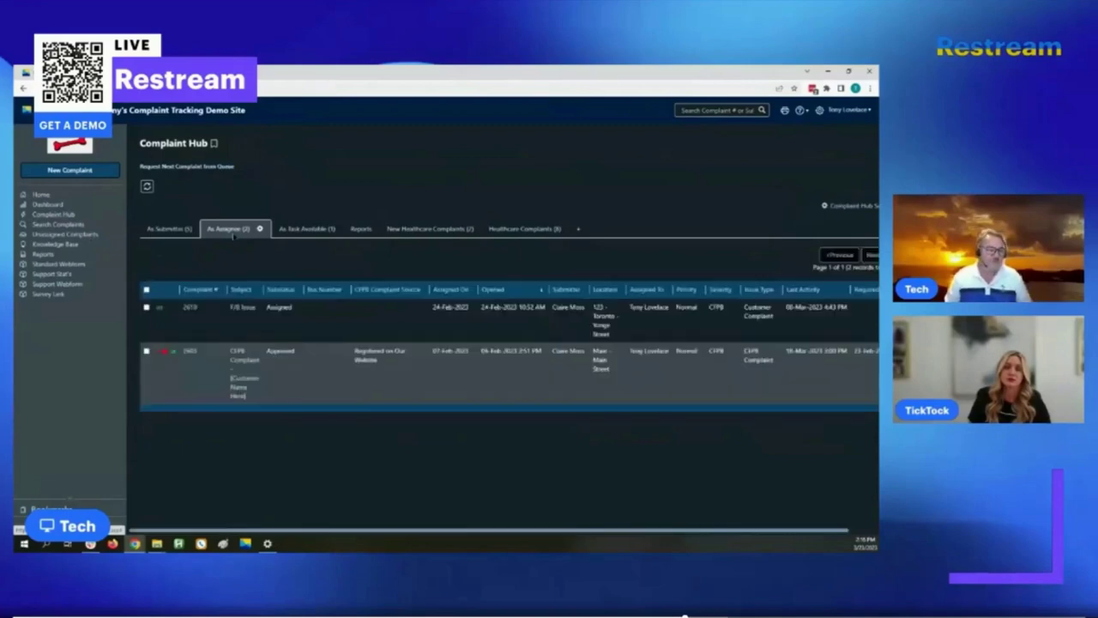
pyautogui.moveTo(629, 307); pyautogui.dragTo(668, 307)
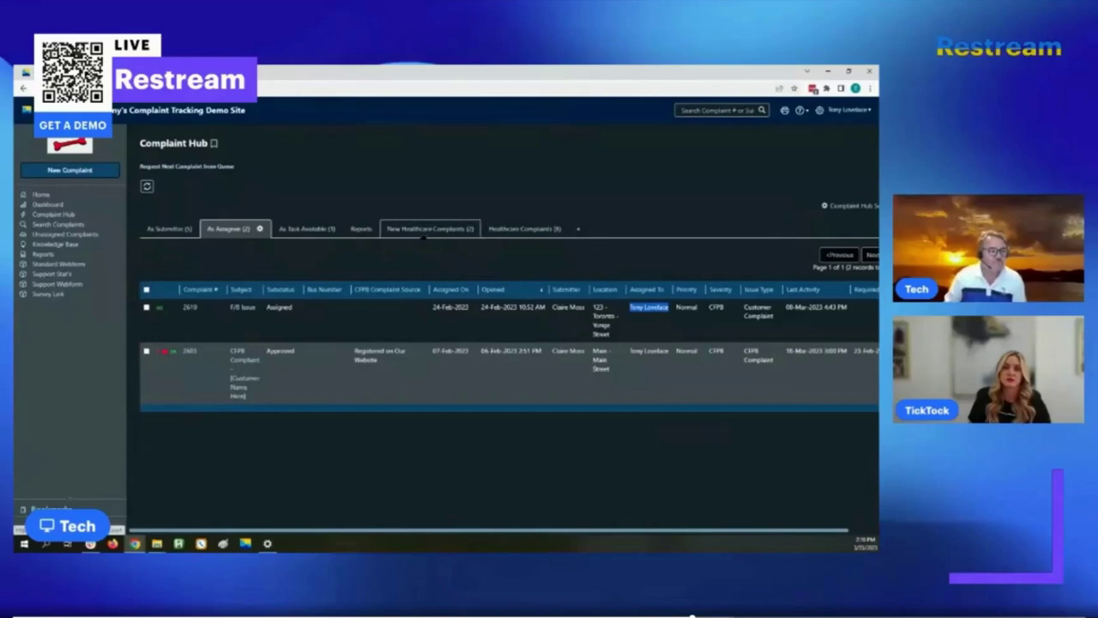
# - Go from the New Healthcare Complaints (2) tab to all Healthcare Complaints (8)
pyautogui.click(417, 233)
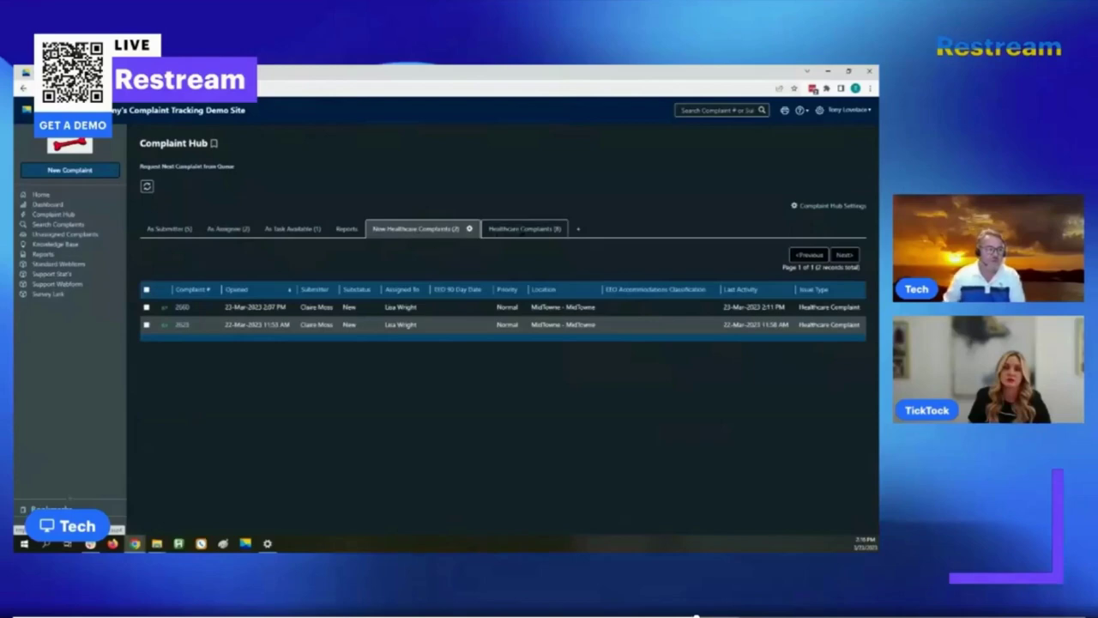
pyautogui.click(522, 229)
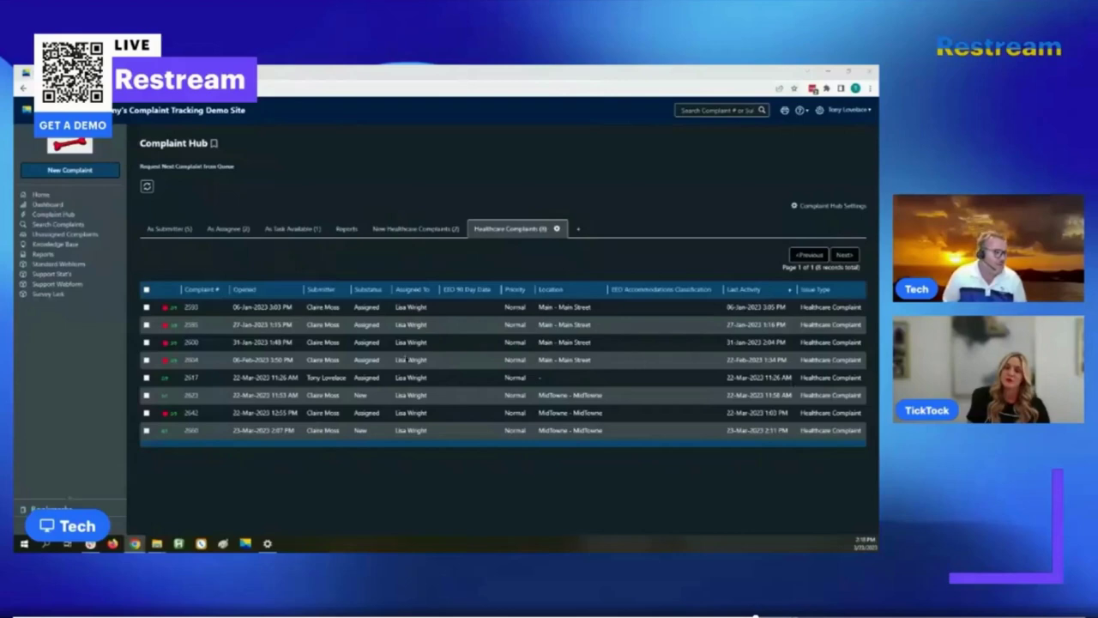
# - Open the Survey Link feedback survey, then switch back to the open-complaints dashboard
pyautogui.click(43, 297)
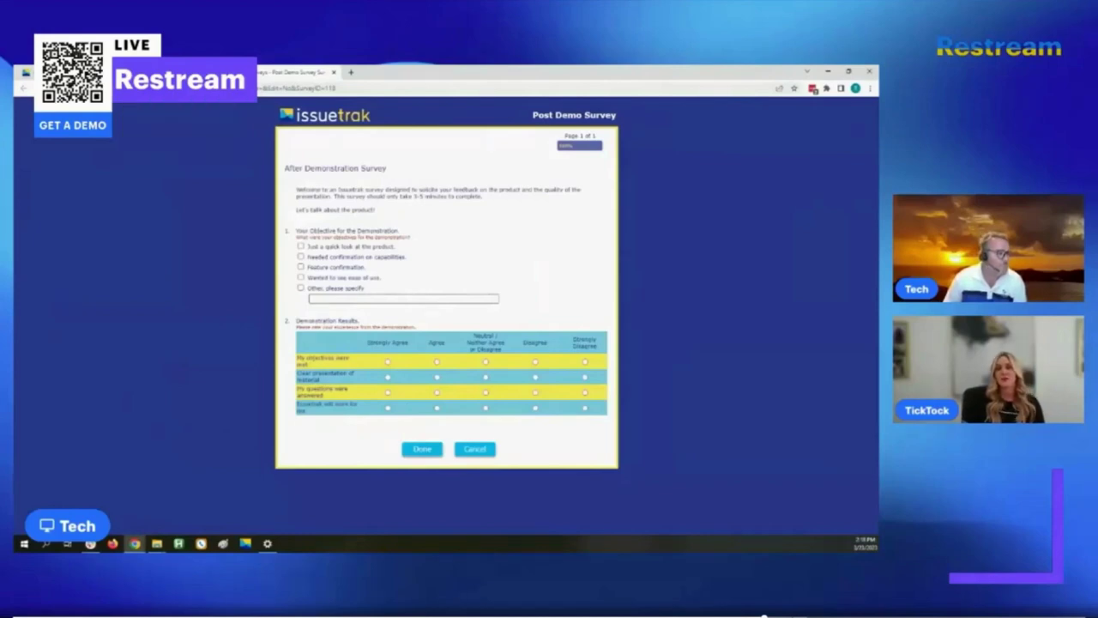
pyautogui.hotkey('alt', 'Tab')
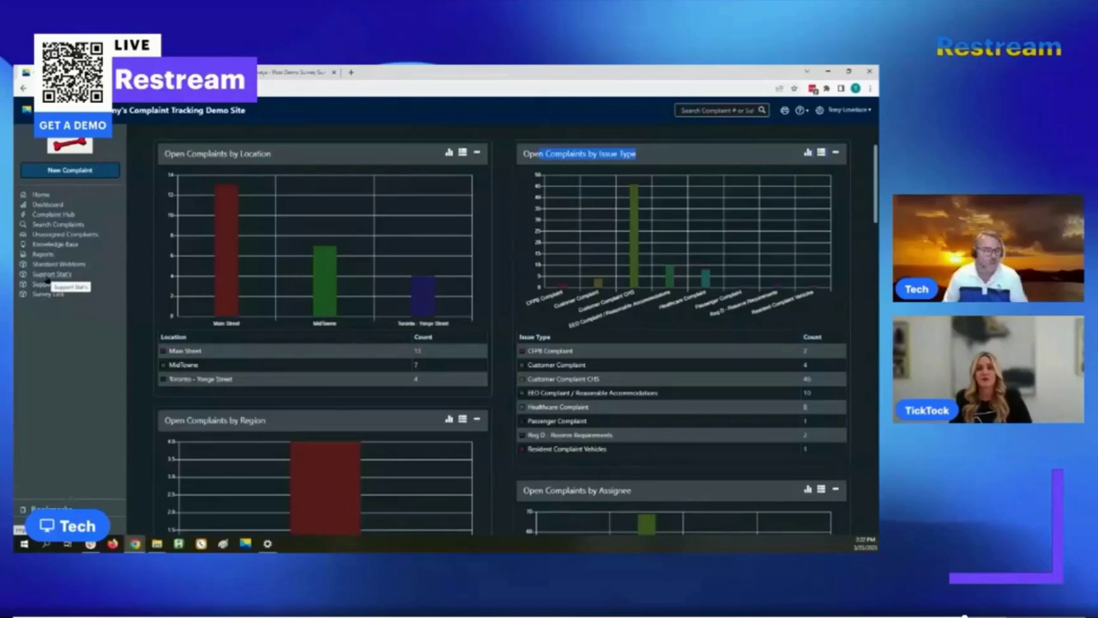
# - Open Support Stat's and scroll to the 99% satisfaction, 9.8 NPS, 27-second answer figures
pyautogui.click(47, 279)
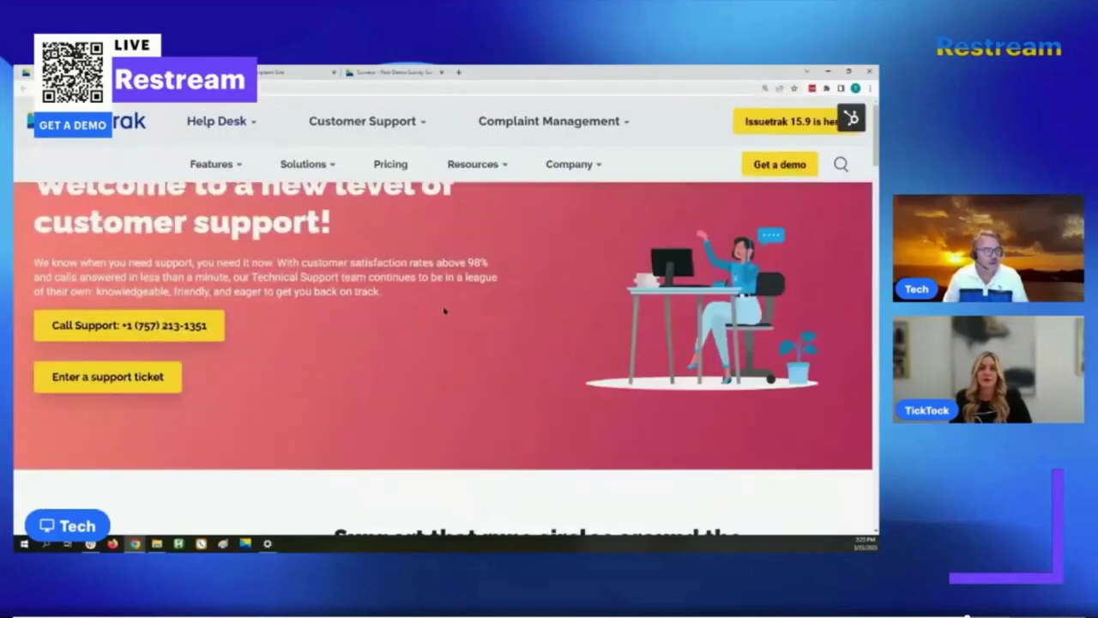
pyautogui.scroll(-3, 443, 308)
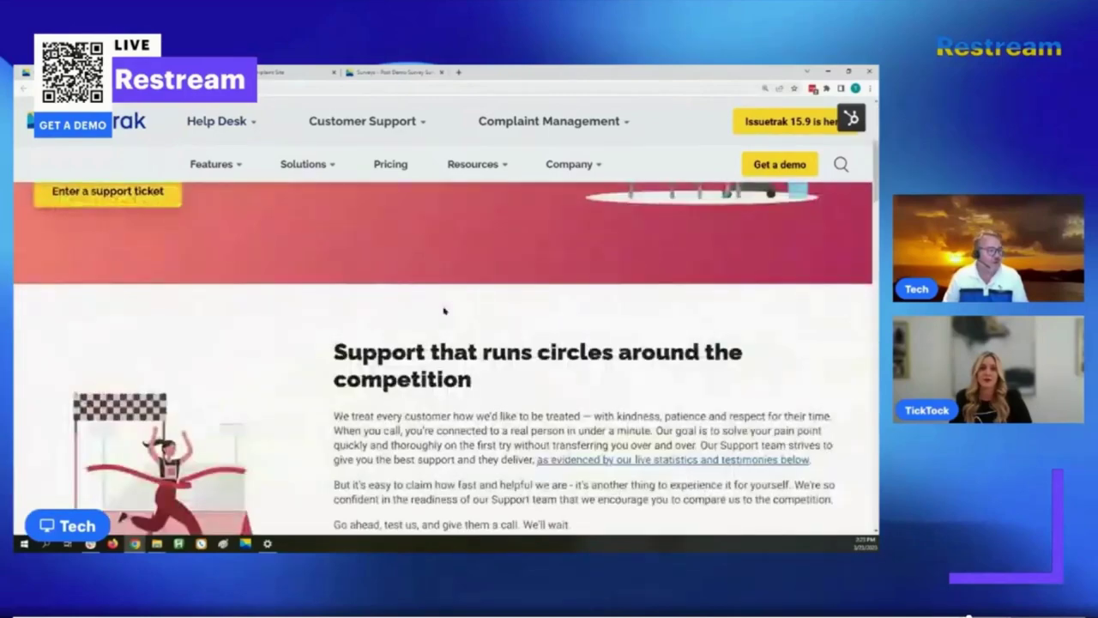
pyautogui.scroll(-5, 443, 309)
pyautogui.scroll(3, 782, 317)
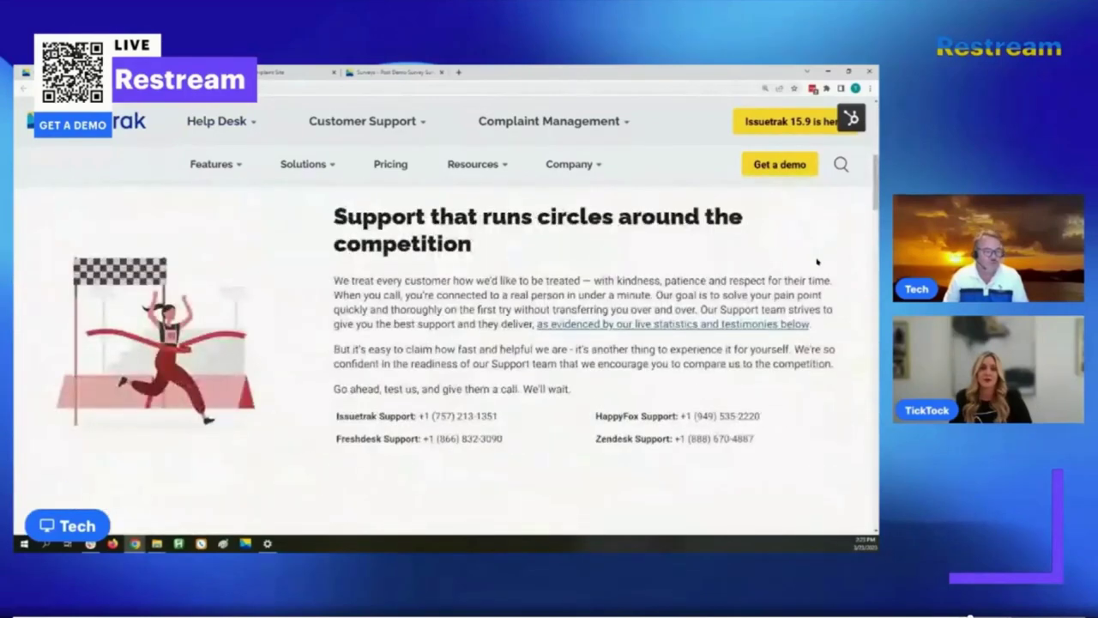
pyautogui.scroll(-5, 811, 275)
pyautogui.scroll(-6, 810, 273)
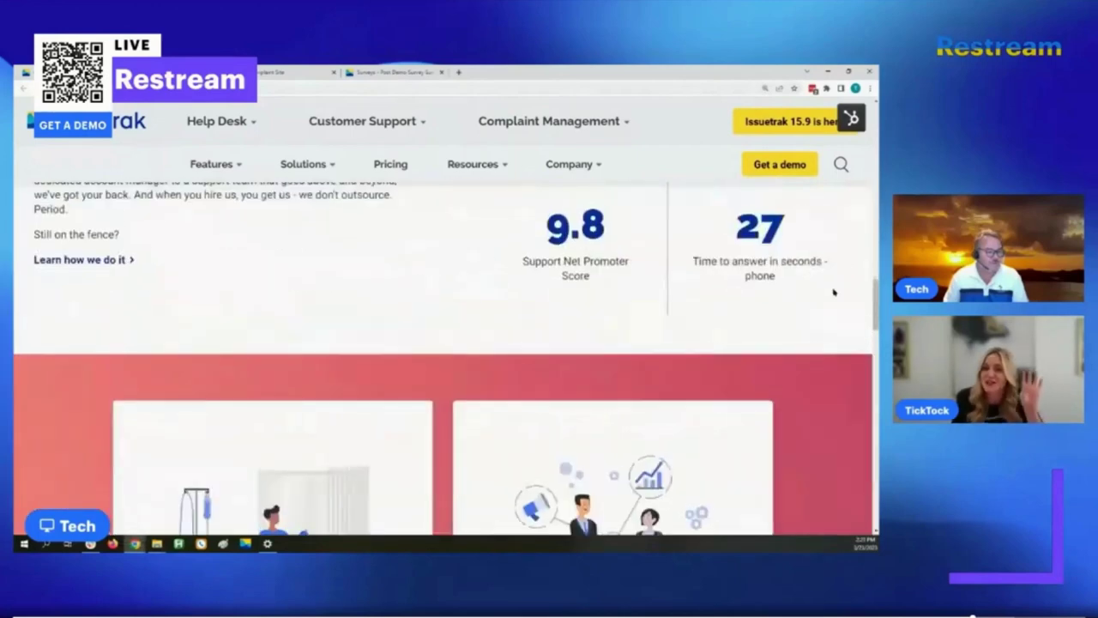
pyautogui.scroll(1, 833, 289)
pyautogui.scroll(1, 876, 286)
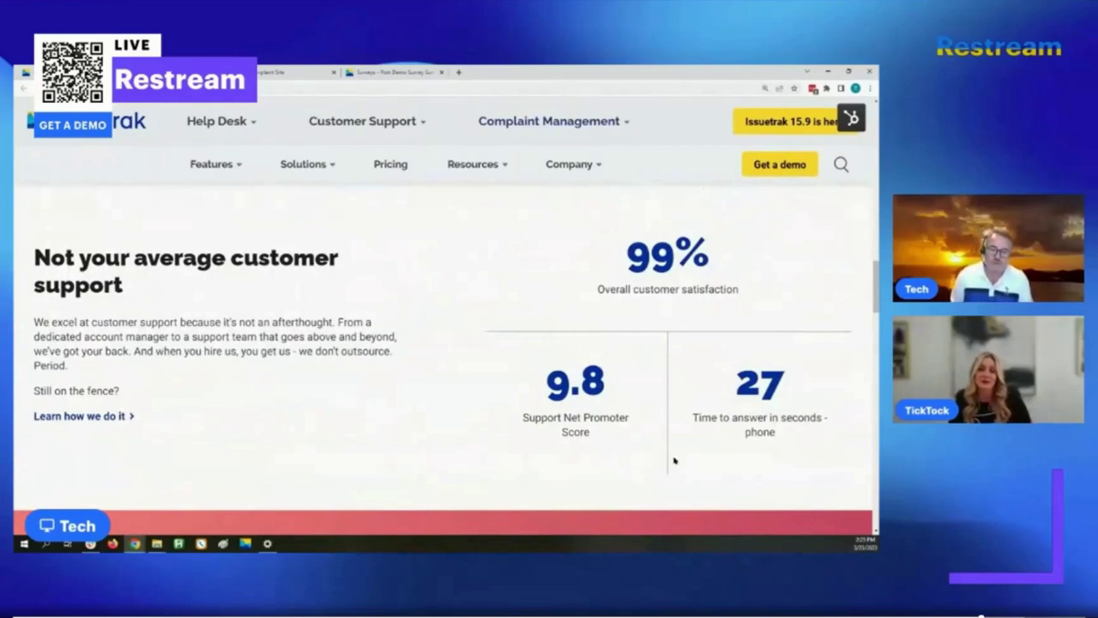
pyautogui.doubleClick(806, 384)
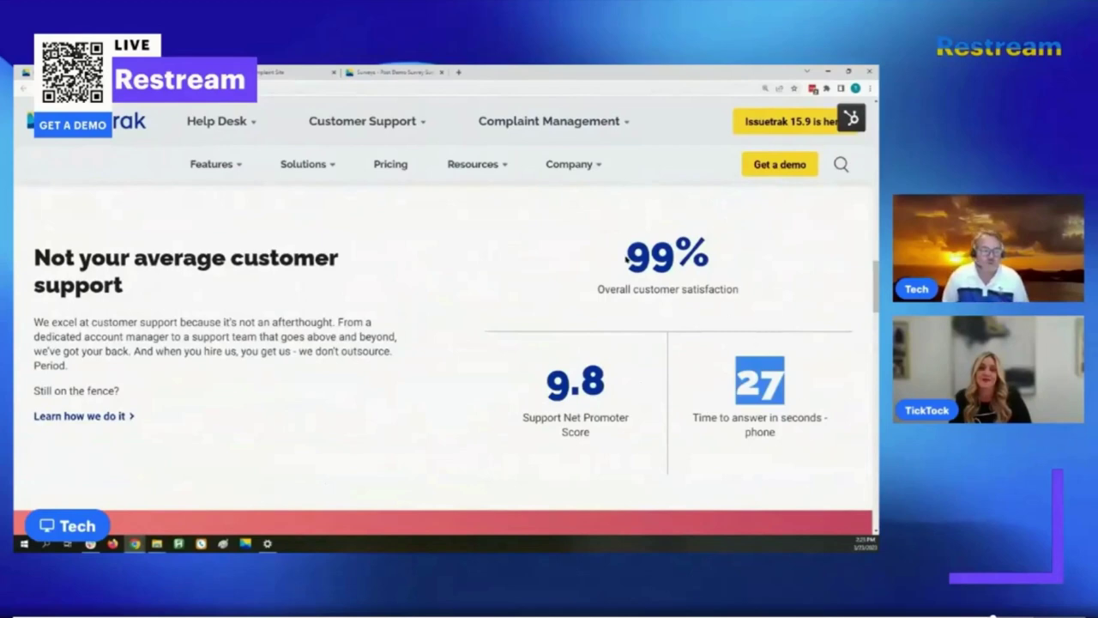
pyautogui.moveTo(627, 258); pyautogui.dragTo(712, 264)
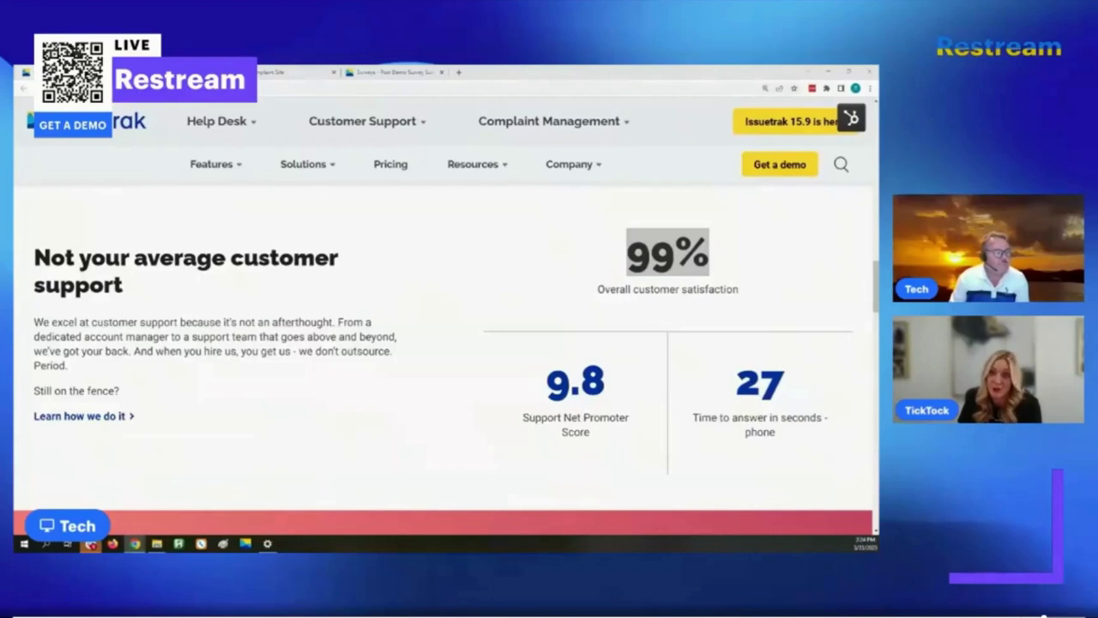
# - Switch back to the Issuetrak complaint-tracking dashboard tab with Ctrl+Tab
pyautogui.hotkey('ctrl', 'Tab')
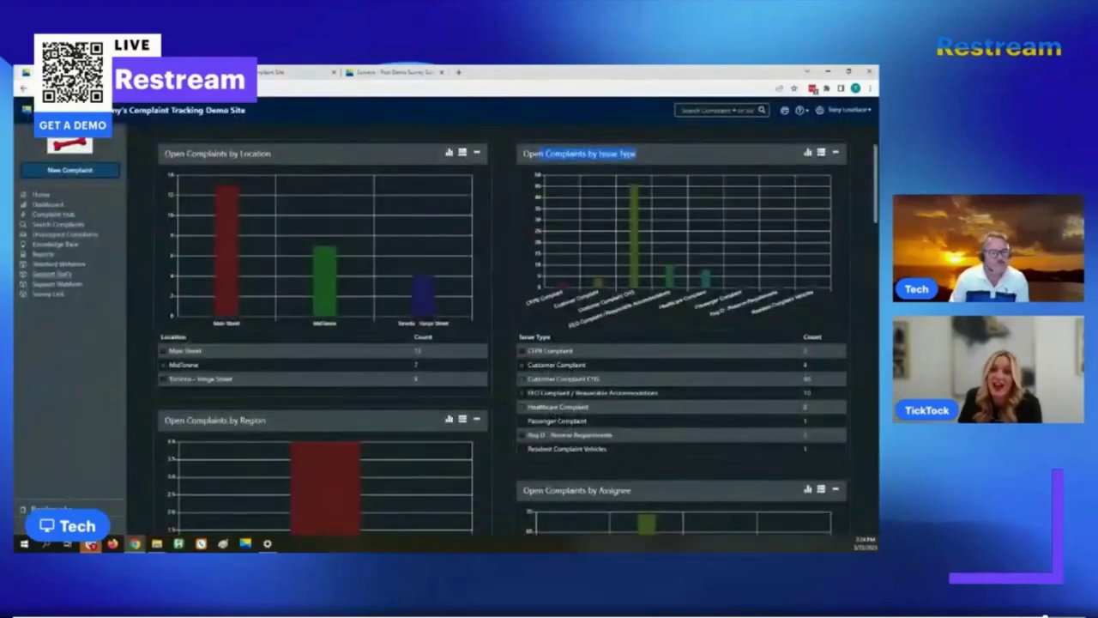